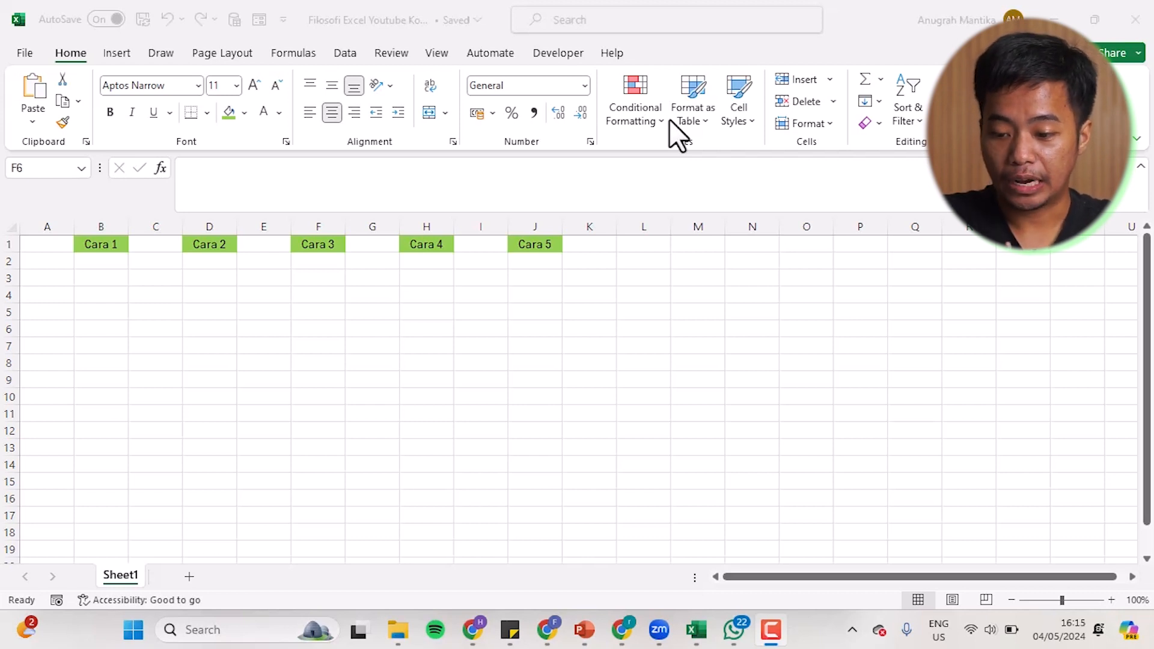
Enter 1 in cell B2 and 2 in cell B3 under the Cara 1 heading
{"action": "left_click", "coordinate": [152, 313]}
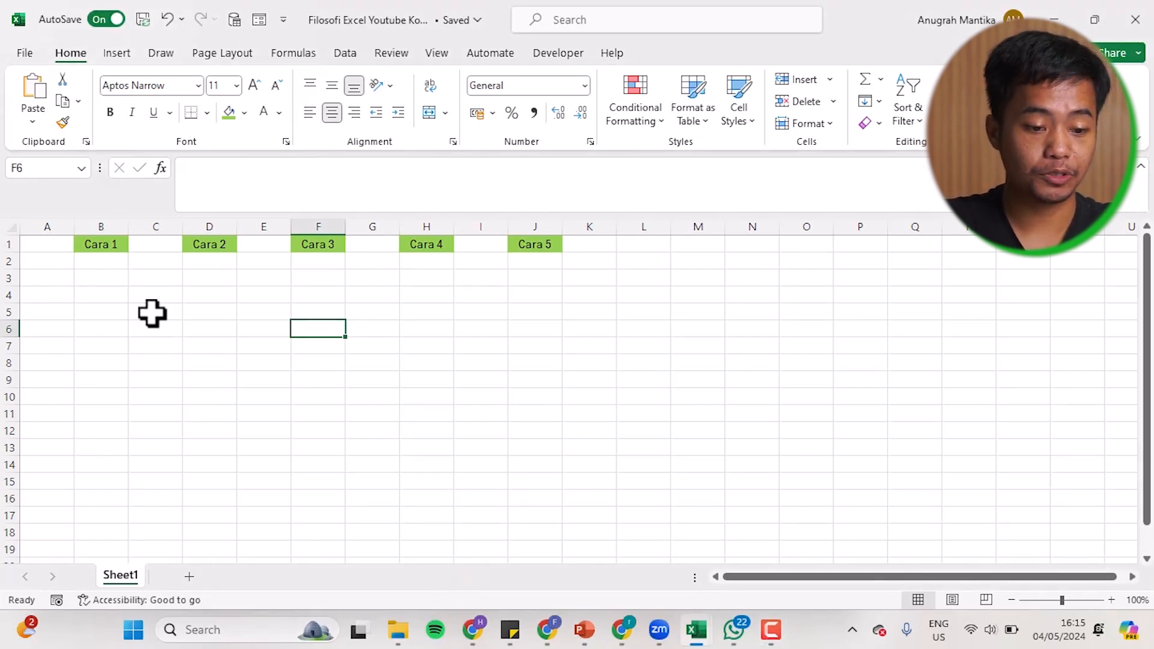
{"action": "left_click", "coordinate": [102, 260]}
{"action": "type", "text": "1"}
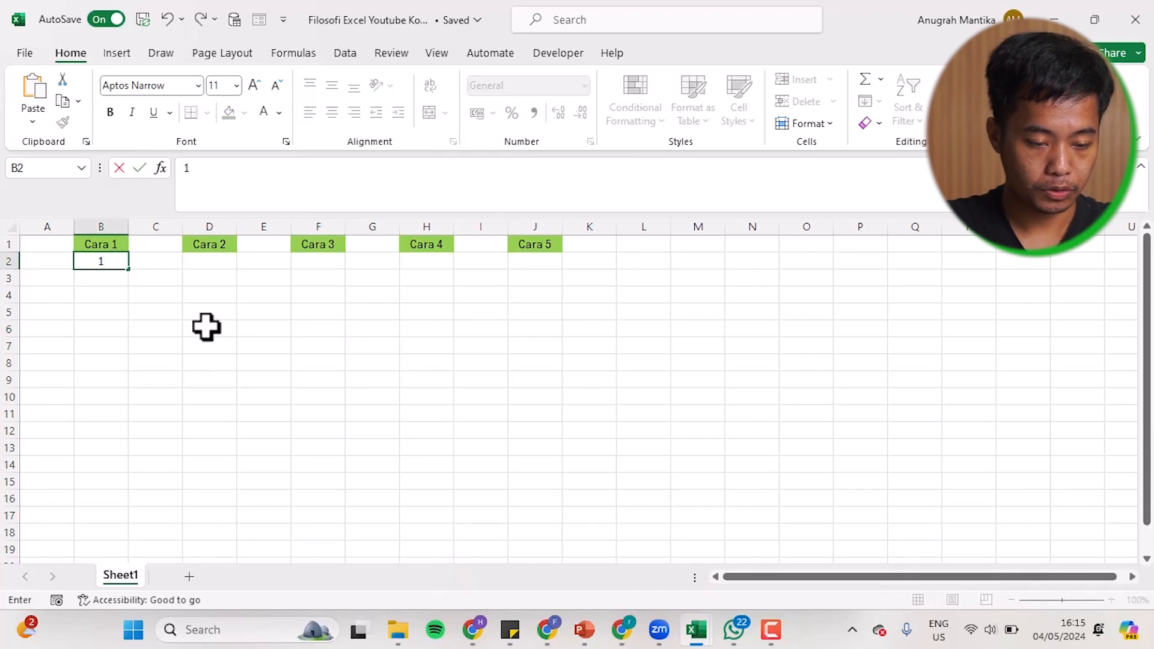
{"action": "left_click", "coordinate": [113, 277]}
{"action": "type", "text": "2"}
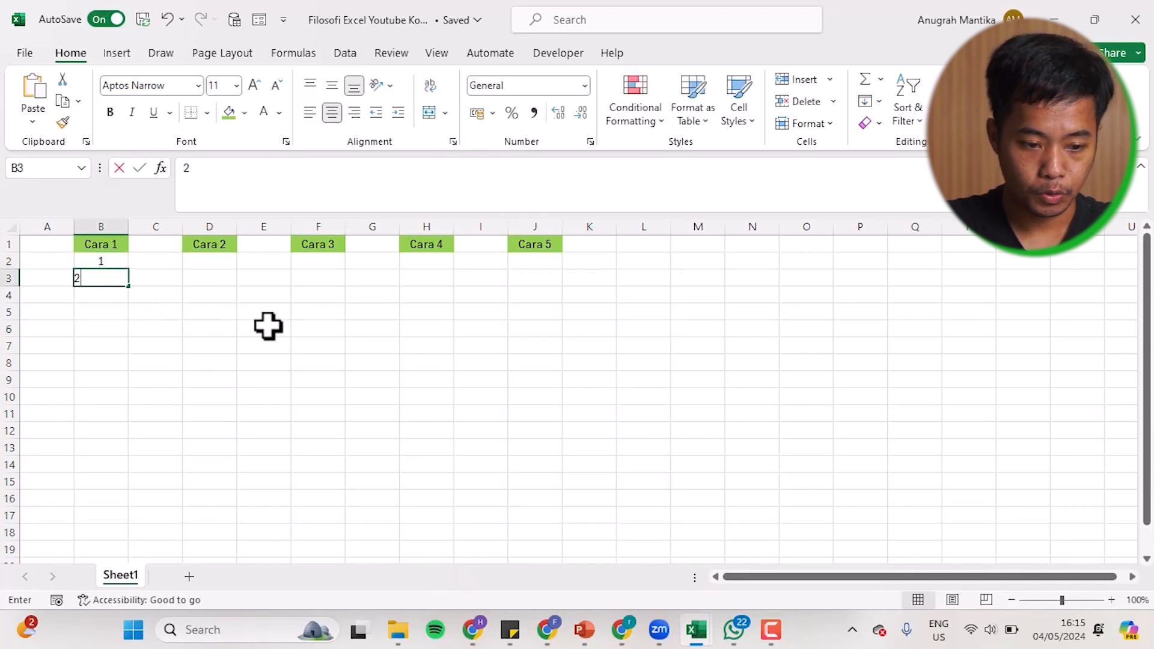
{"action": "left_click", "coordinate": [193, 307]}
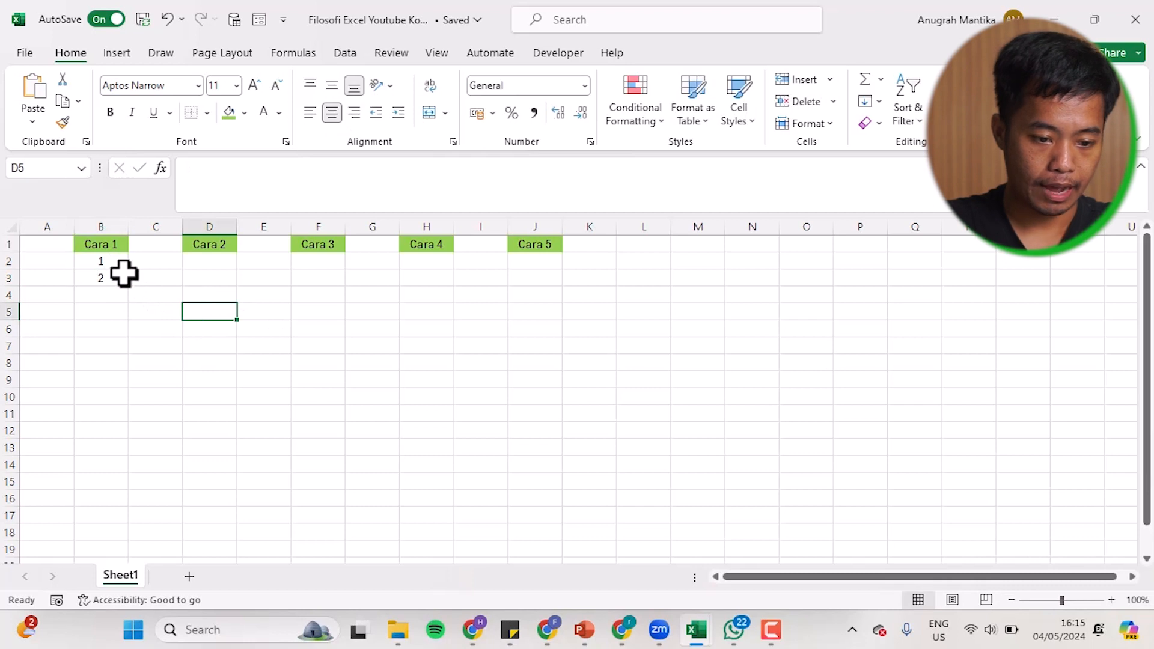
Extend the 1, 2 pattern from B2:B3 down column B to row 73
{"action": "left_click_drag", "start_coordinate": [109, 264], "coordinate": [106, 278]}
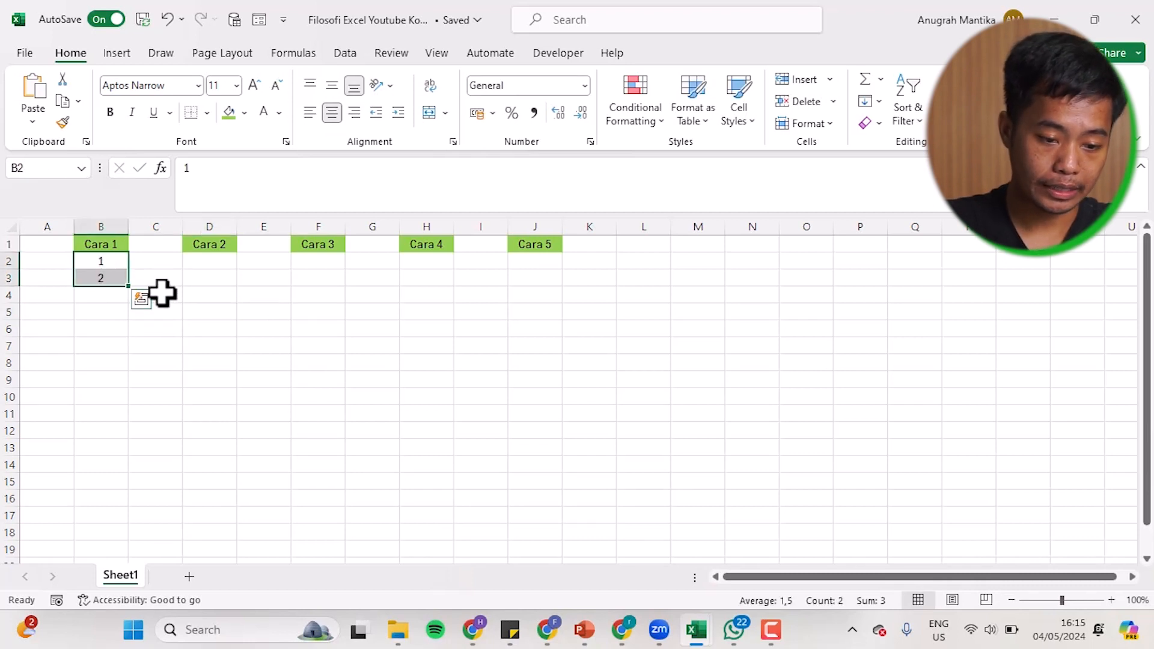
{"action": "left_click_drag", "start_coordinate": [132, 289], "coordinate": [114, 547]}
{"action": "scroll", "coordinate": [330, 347], "scroll_direction": "up", "scroll_amount": 18}
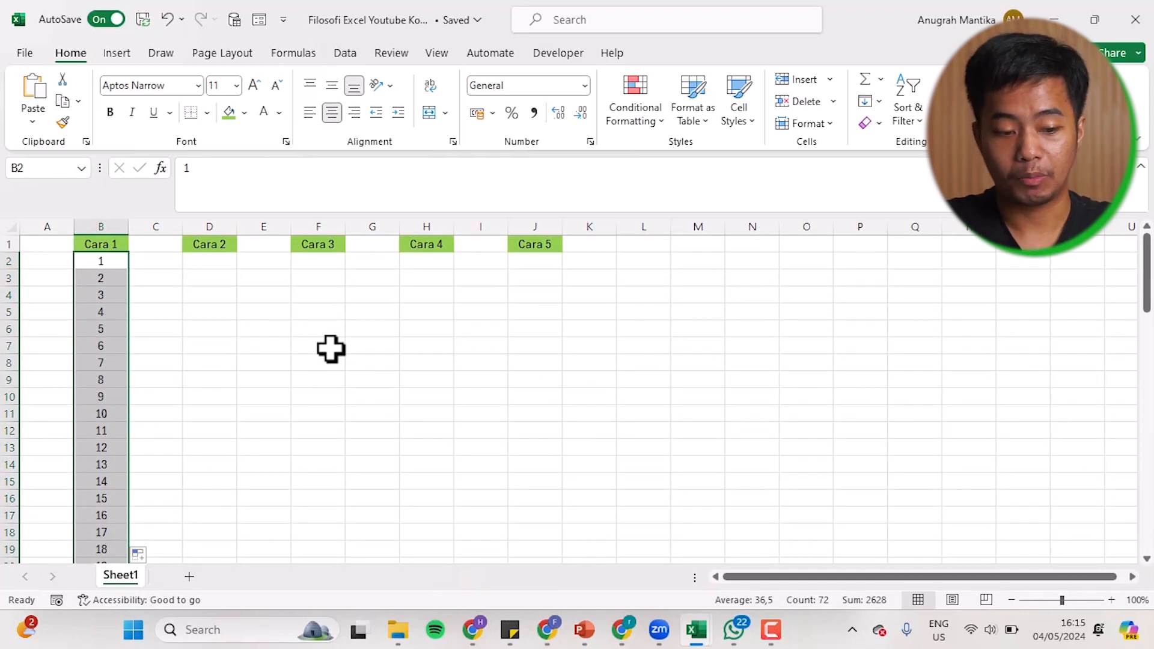
Review the Cara 1 numbering down to its last row and return to the start of the sheet
{"action": "scroll", "coordinate": [330, 348], "scroll_direction": "down", "scroll_amount": 5}
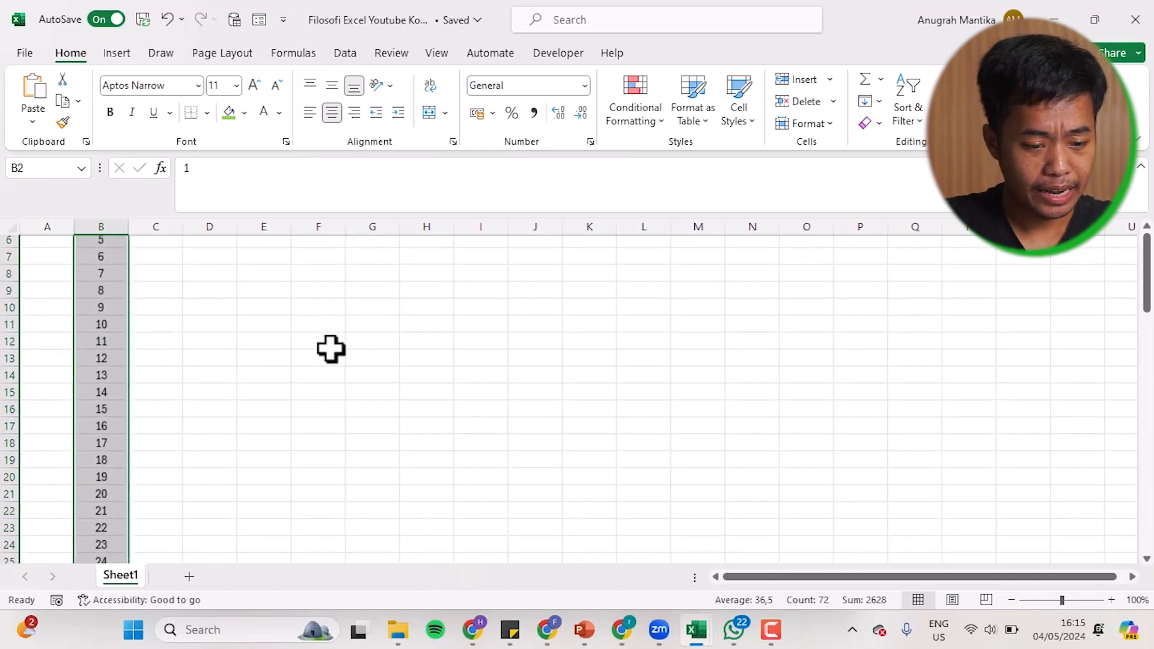
{"action": "scroll", "coordinate": [330, 348], "scroll_direction": "down", "scroll_amount": 4}
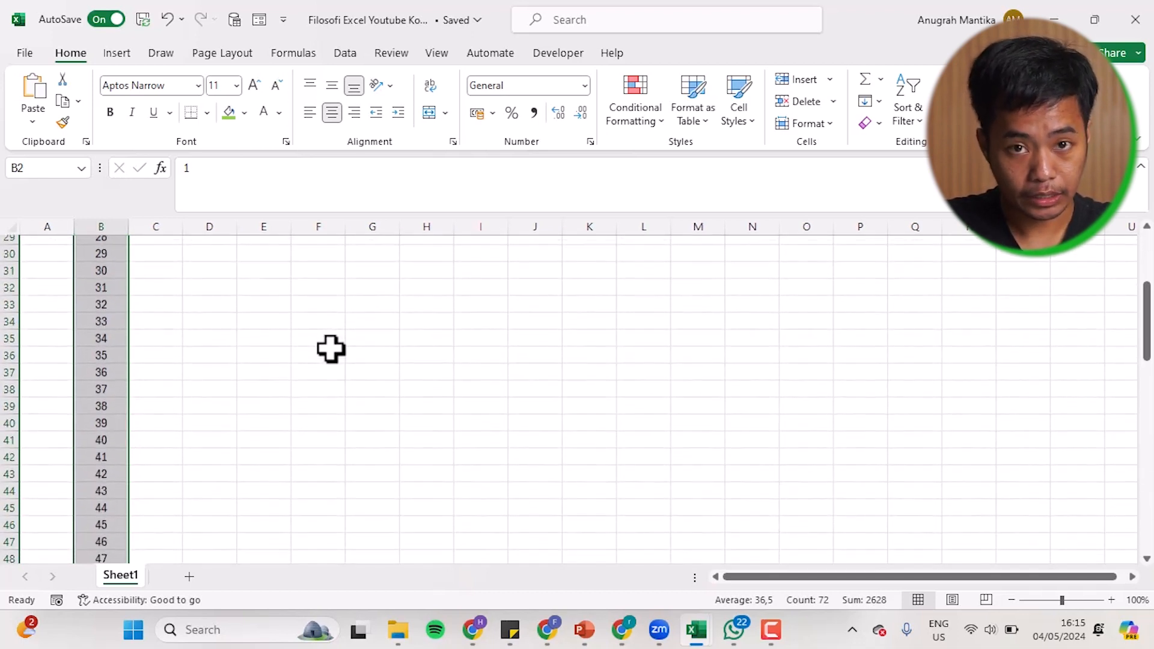
{"action": "scroll", "coordinate": [329, 348], "scroll_direction": "down", "scroll_amount": 6}
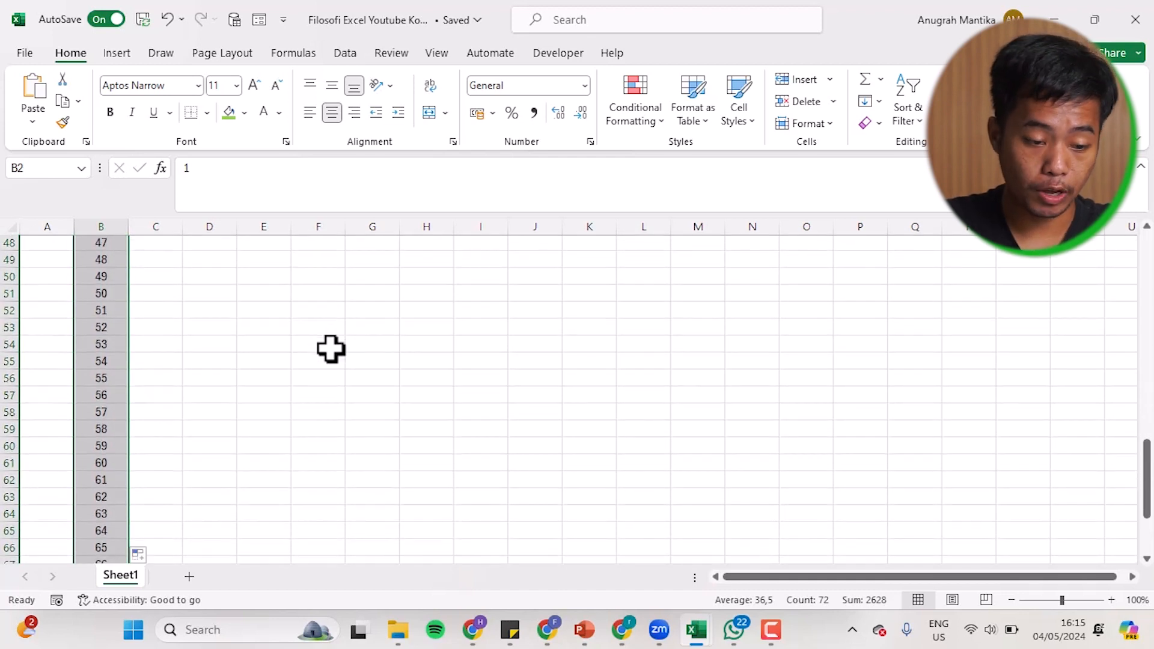
{"action": "scroll", "coordinate": [330, 348], "scroll_direction": "down", "scroll_amount": 7}
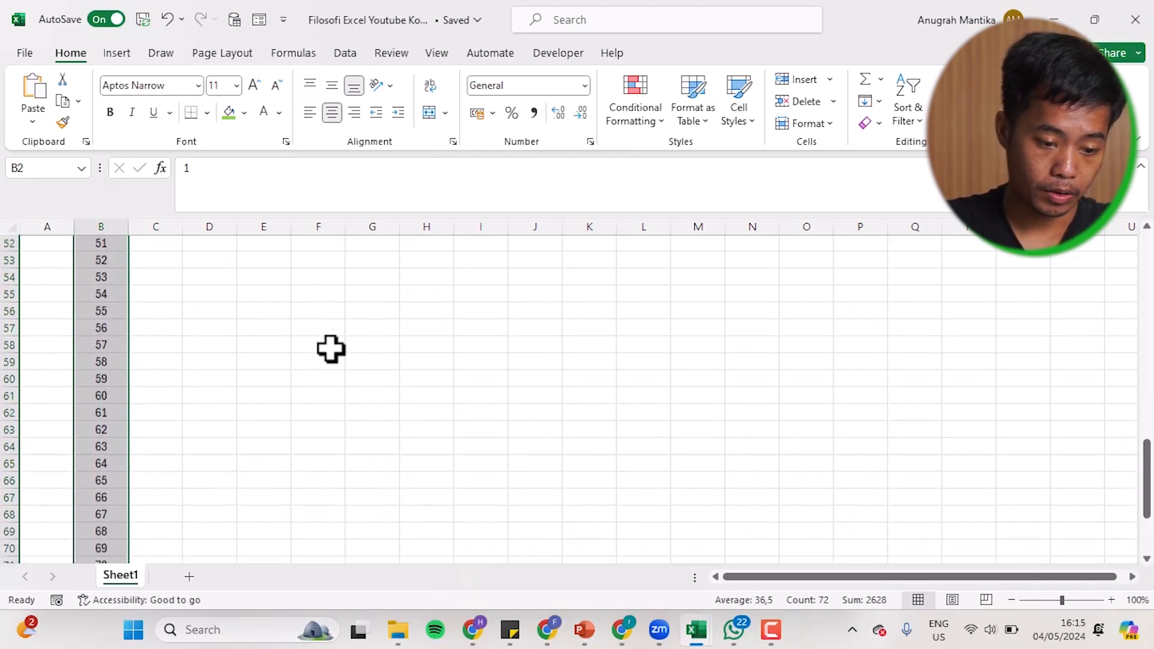
{"action": "scroll", "coordinate": [330, 348], "scroll_direction": "up", "scroll_amount": 5}
{"action": "scroll", "coordinate": [330, 348], "scroll_direction": "up", "scroll_amount": 1}
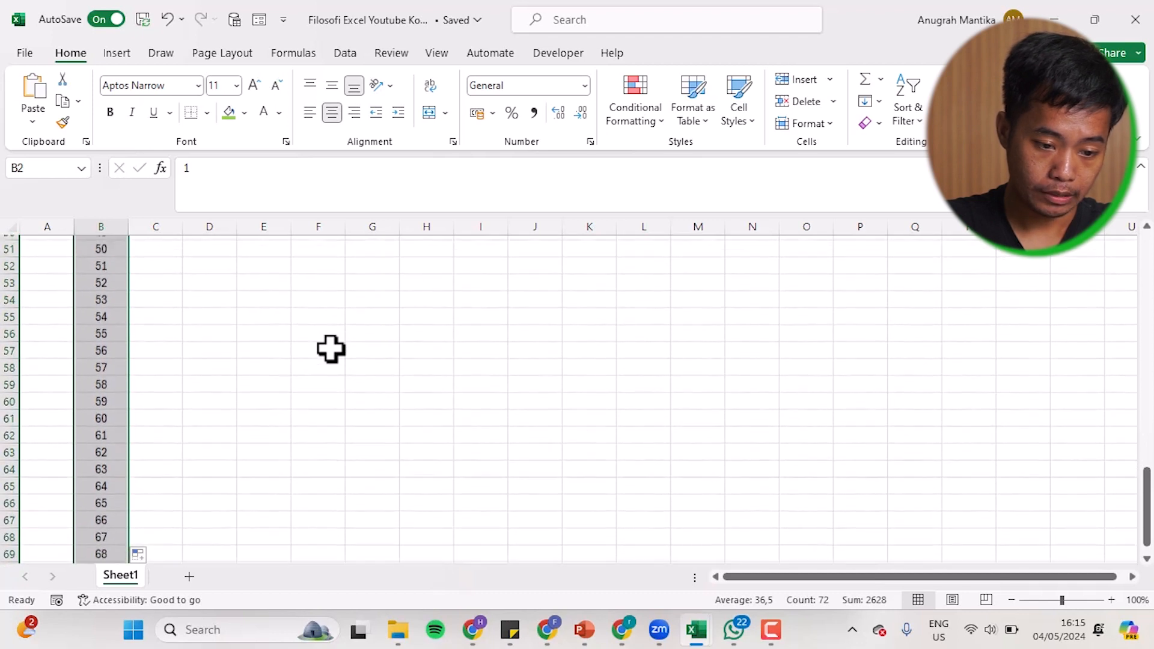
{"action": "scroll", "coordinate": [330, 348], "scroll_direction": "down", "scroll_amount": 4}
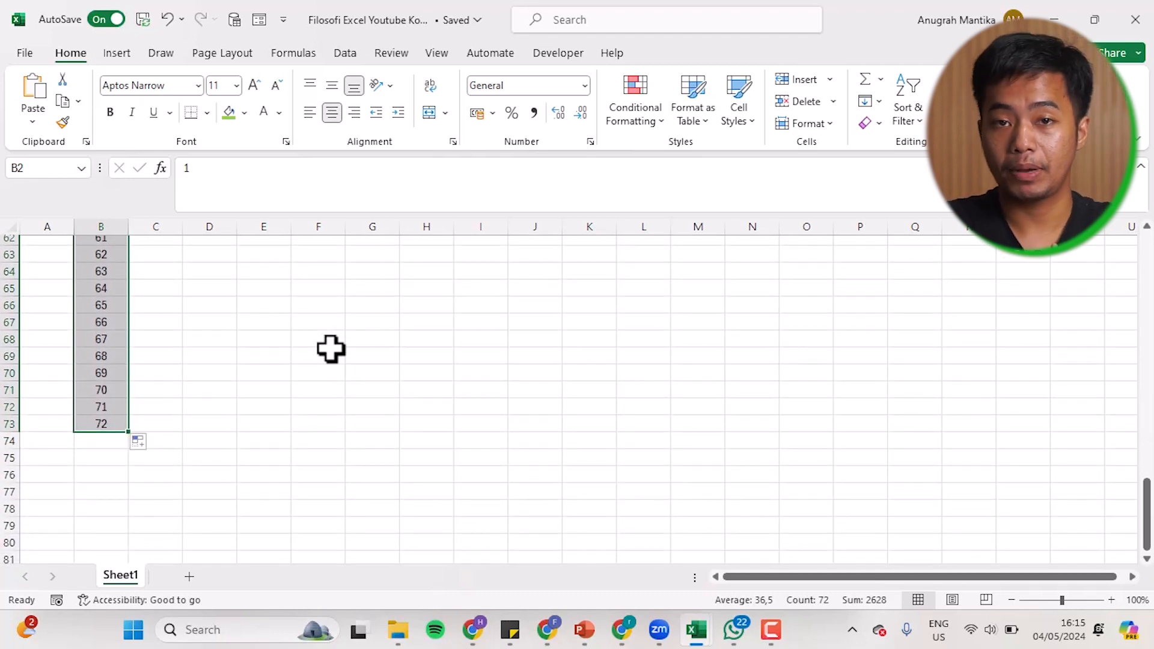
{"action": "scroll", "coordinate": [330, 348], "scroll_direction": "up", "scroll_amount": 20}
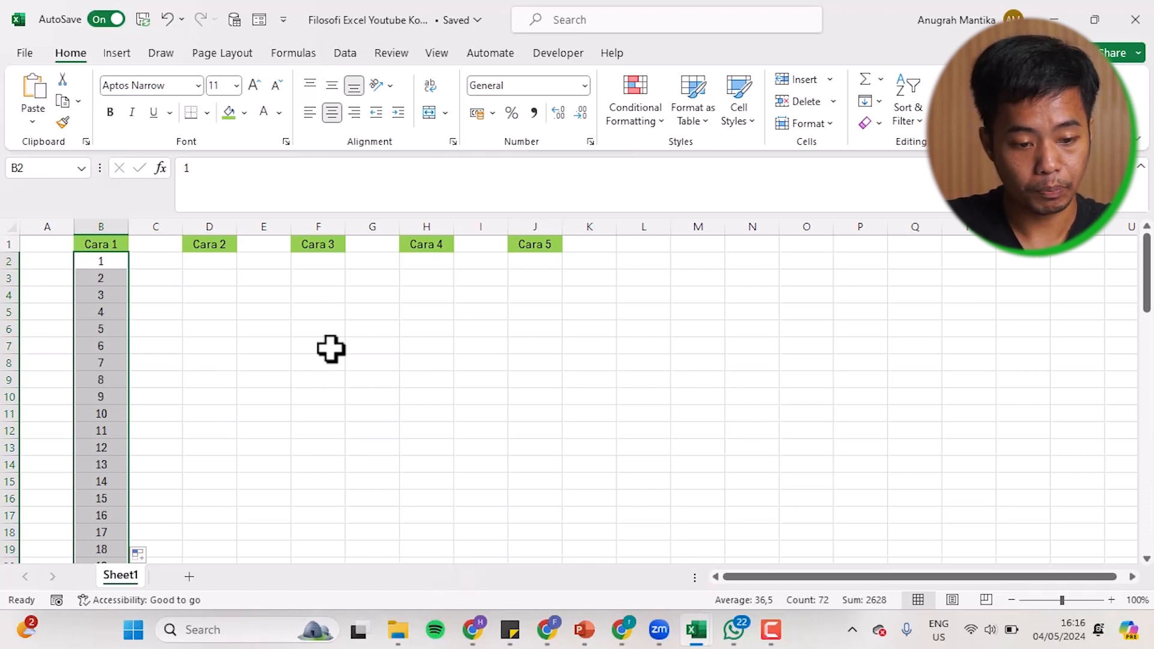
{"action": "left_click", "coordinate": [330, 348]}
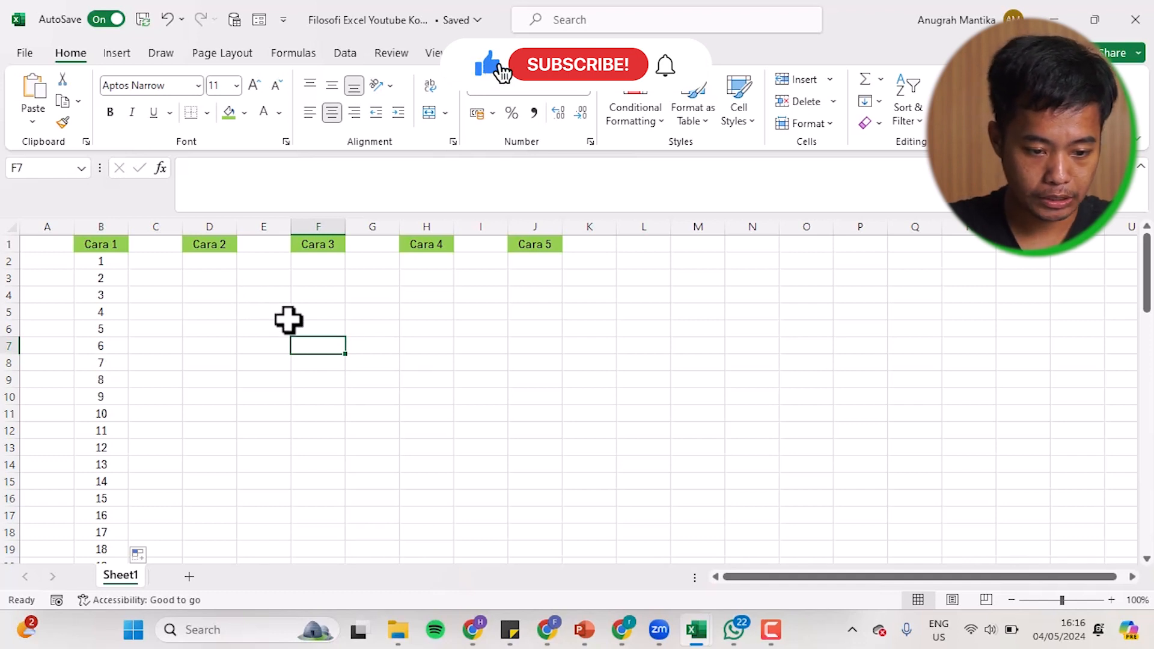
Under Cara 2, enter 1 in cell D2 and the formula =D2+1 in cell D3
{"action": "left_click", "coordinate": [202, 263]}
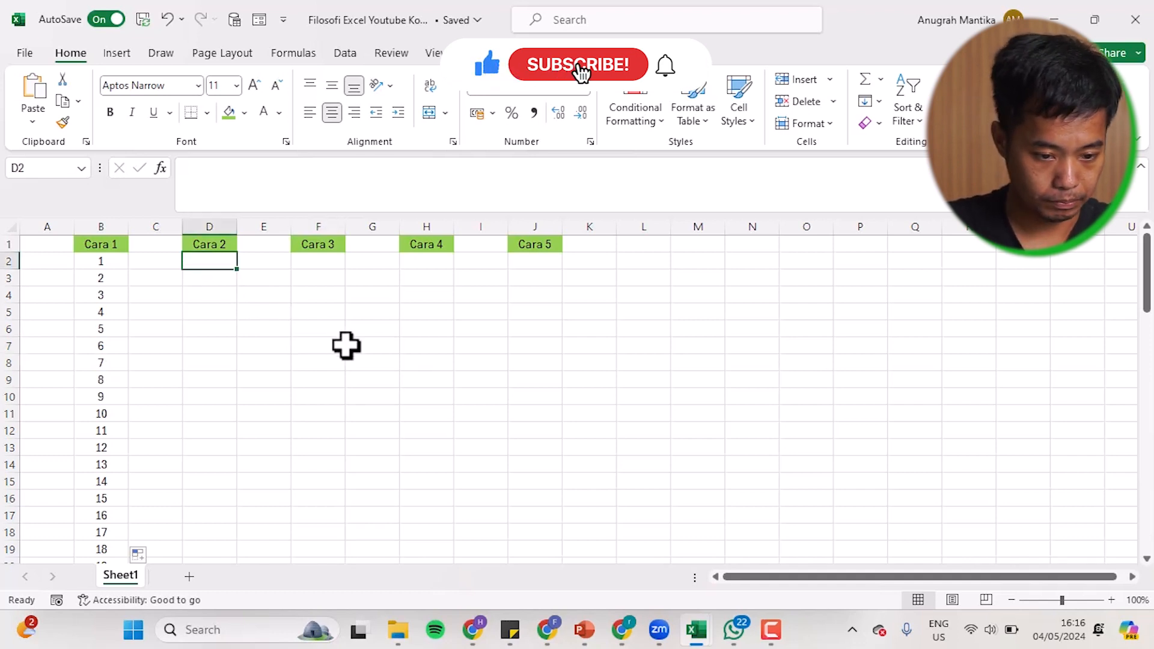
{"action": "type", "text": "1"}
{"action": "key", "text": "Return"}
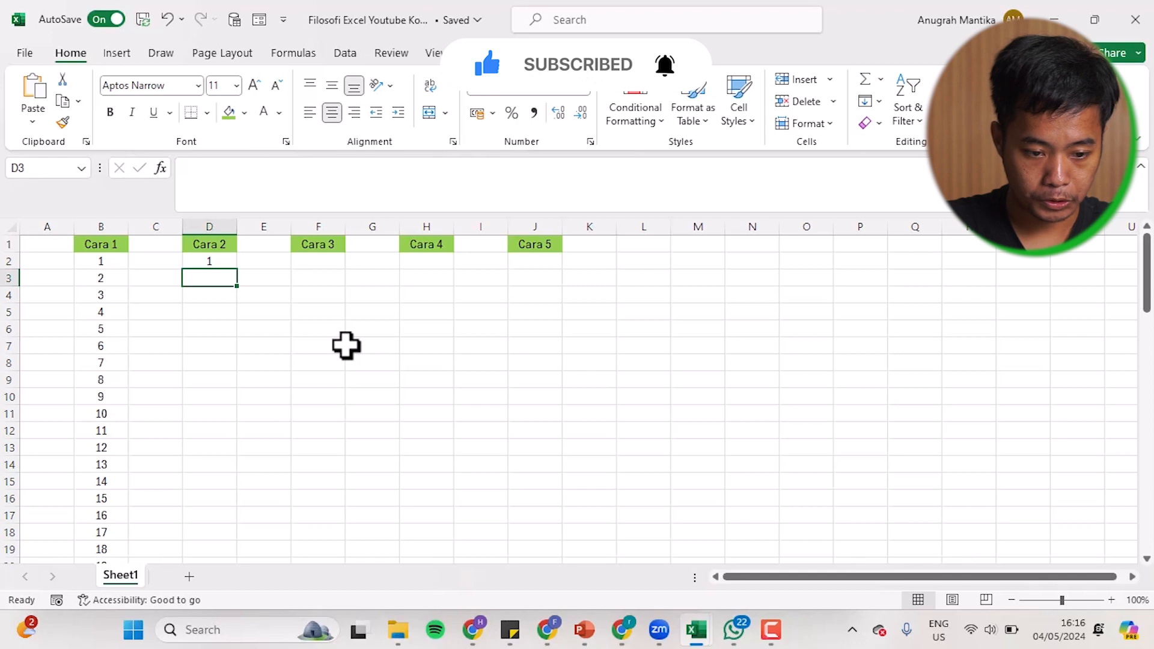
{"action": "type", "text": "=="}
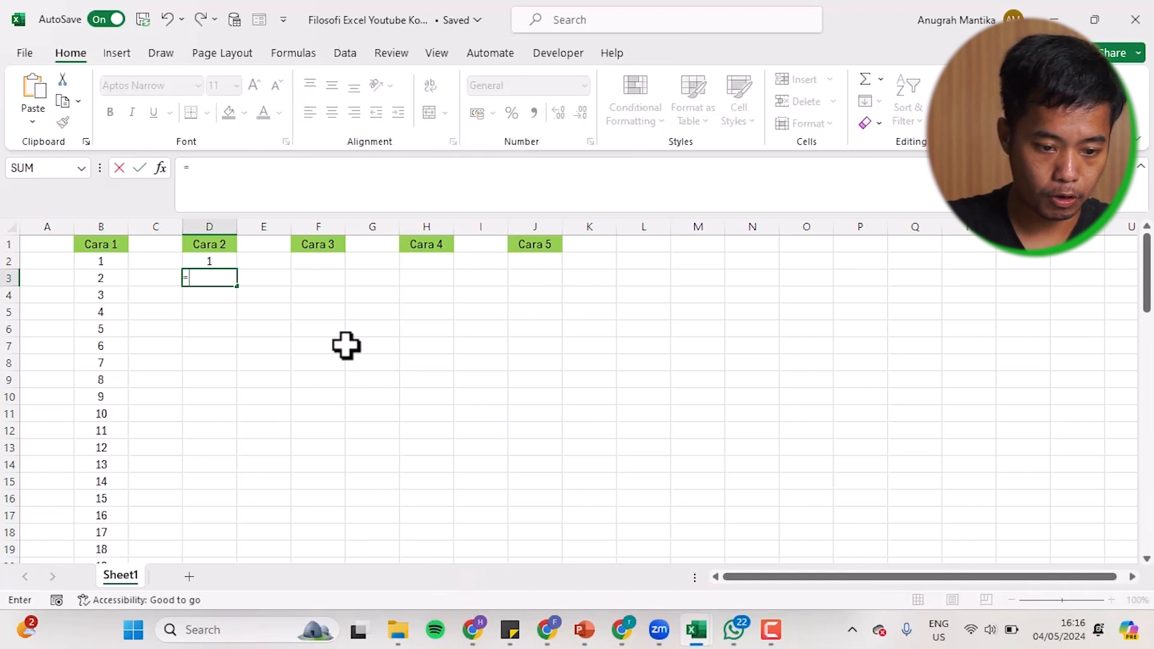
{"action": "left_click", "coordinate": [211, 258]}
{"action": "type", "text": "+1"}
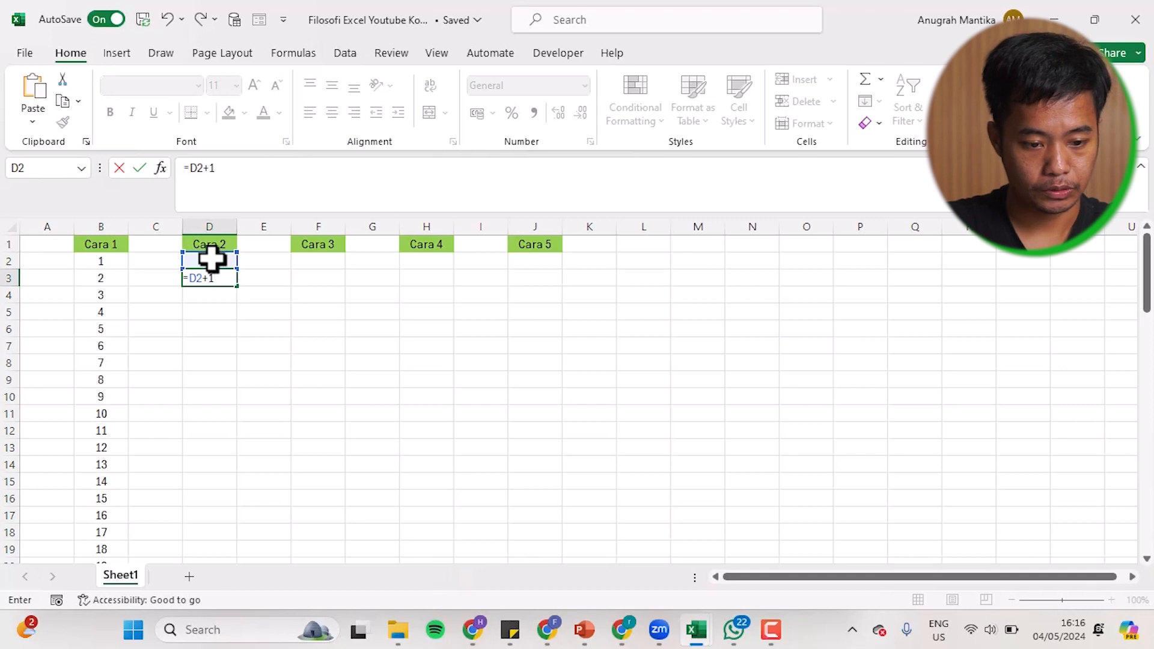
{"action": "key", "text": "Return"}
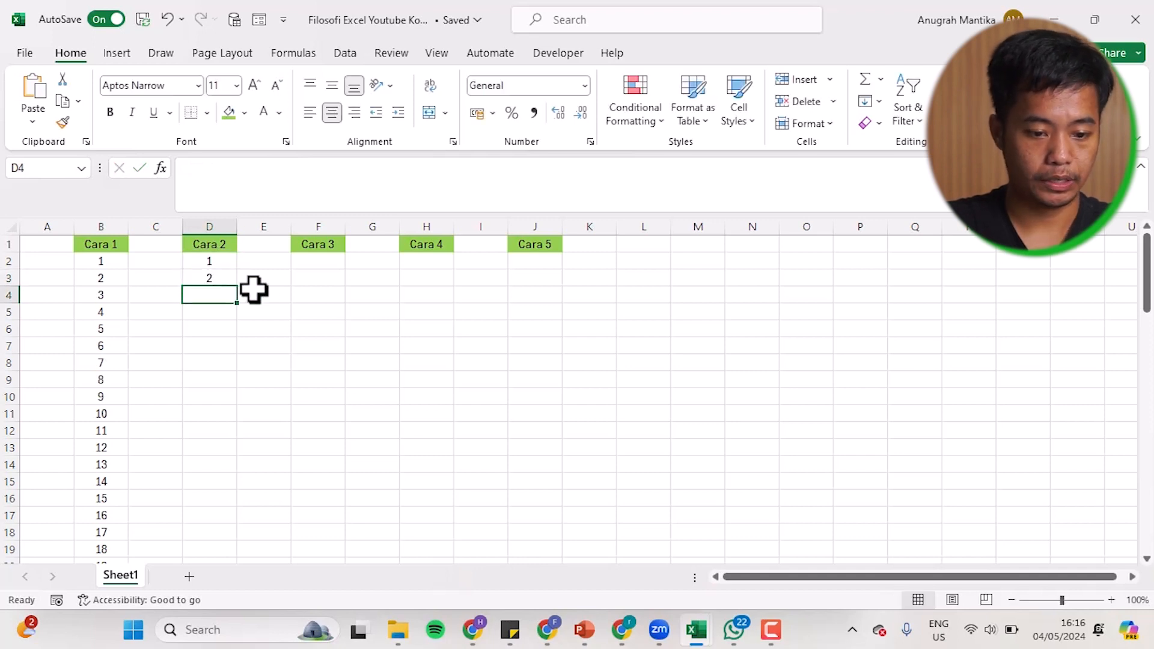
Fill the formula in D3 down column D to row 44
{"action": "left_click", "coordinate": [222, 276]}
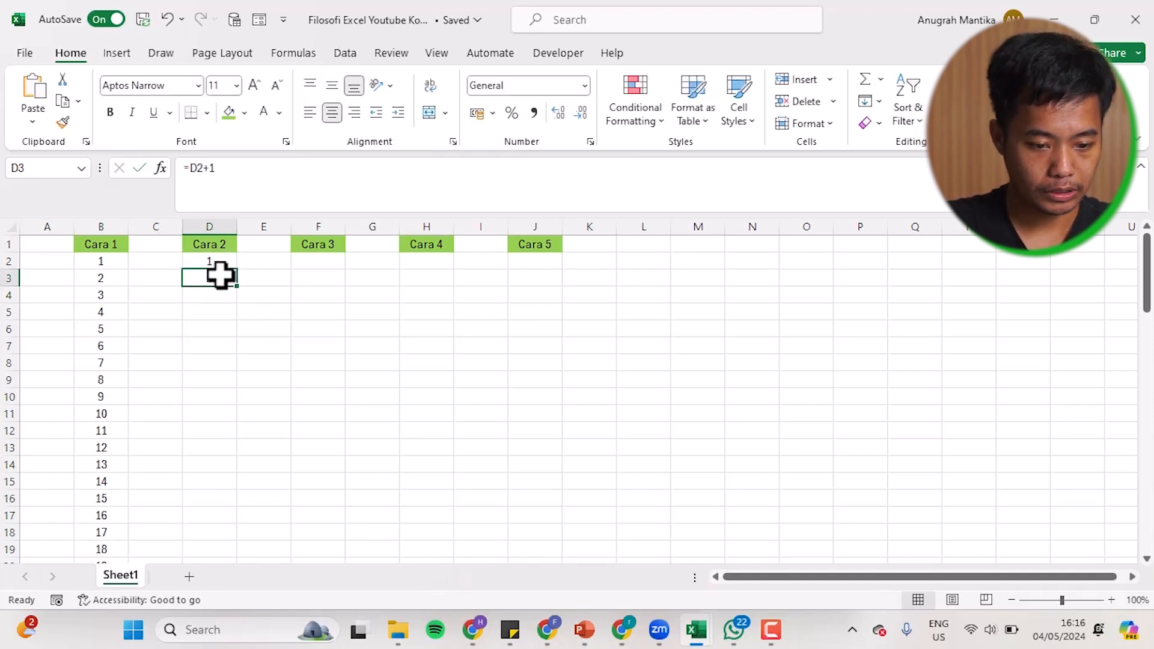
{"action": "left_click_drag", "start_coordinate": [239, 286], "coordinate": [242, 539]}
{"action": "scroll", "coordinate": [417, 310], "scroll_direction": "up", "scroll_amount": 8}
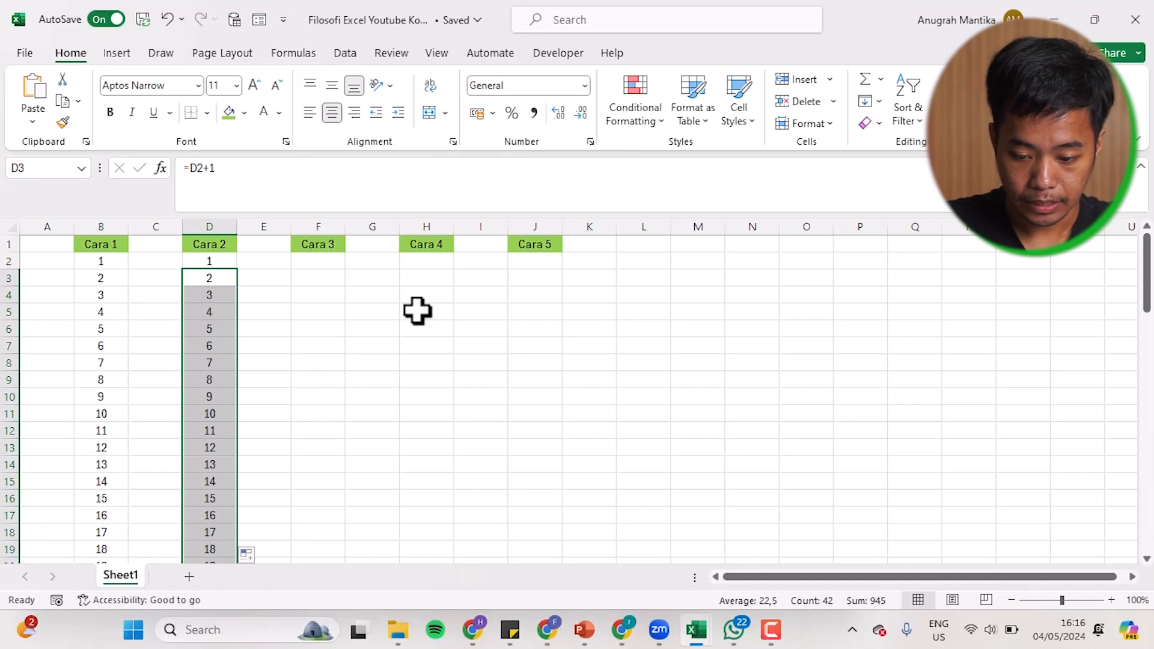
{"action": "left_click", "coordinate": [417, 311]}
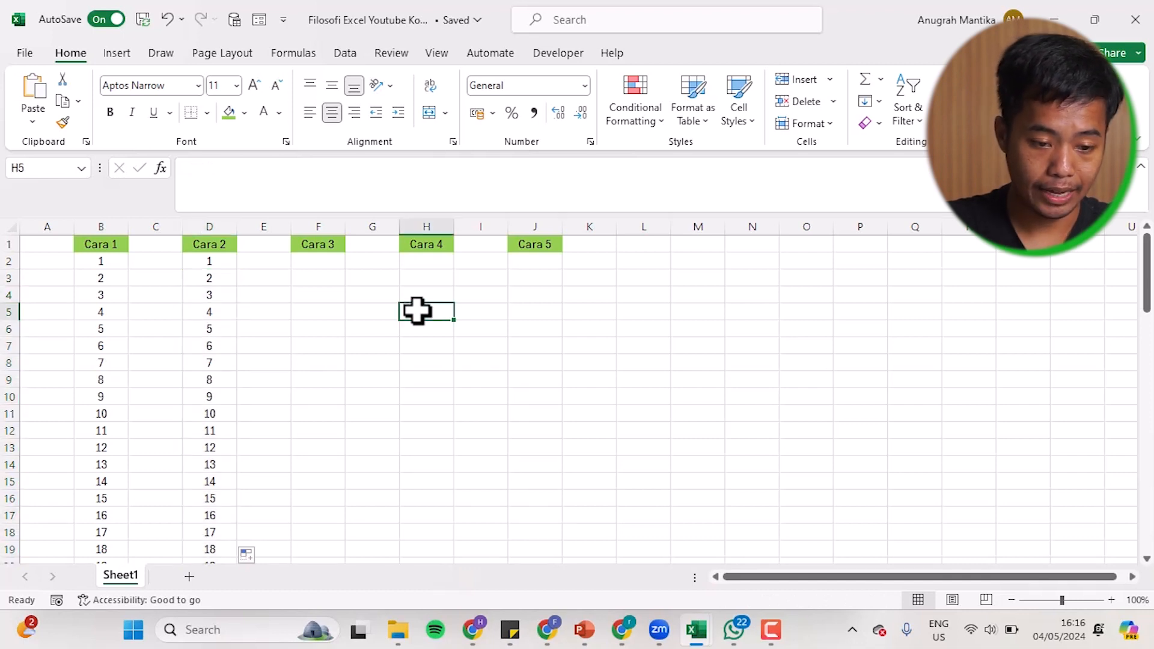
Change the formula in cell D3 to =D2+2
{"action": "left_click", "coordinate": [234, 279]}
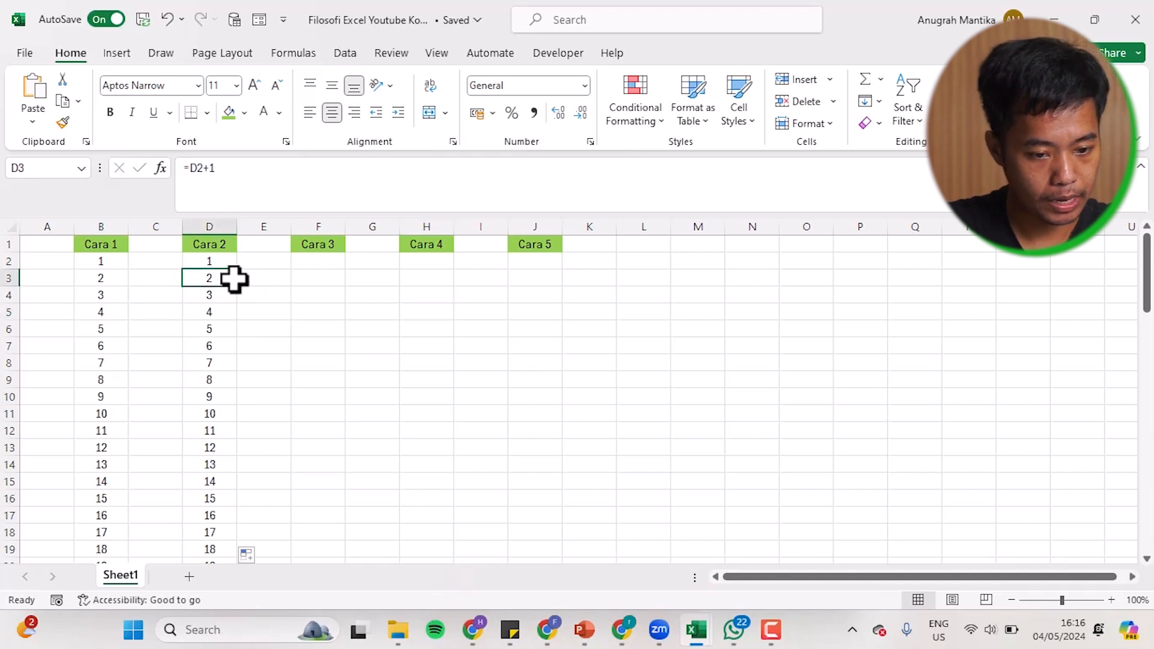
{"action": "left_click", "coordinate": [263, 167]}
{"action": "key", "text": "BackSpace"}
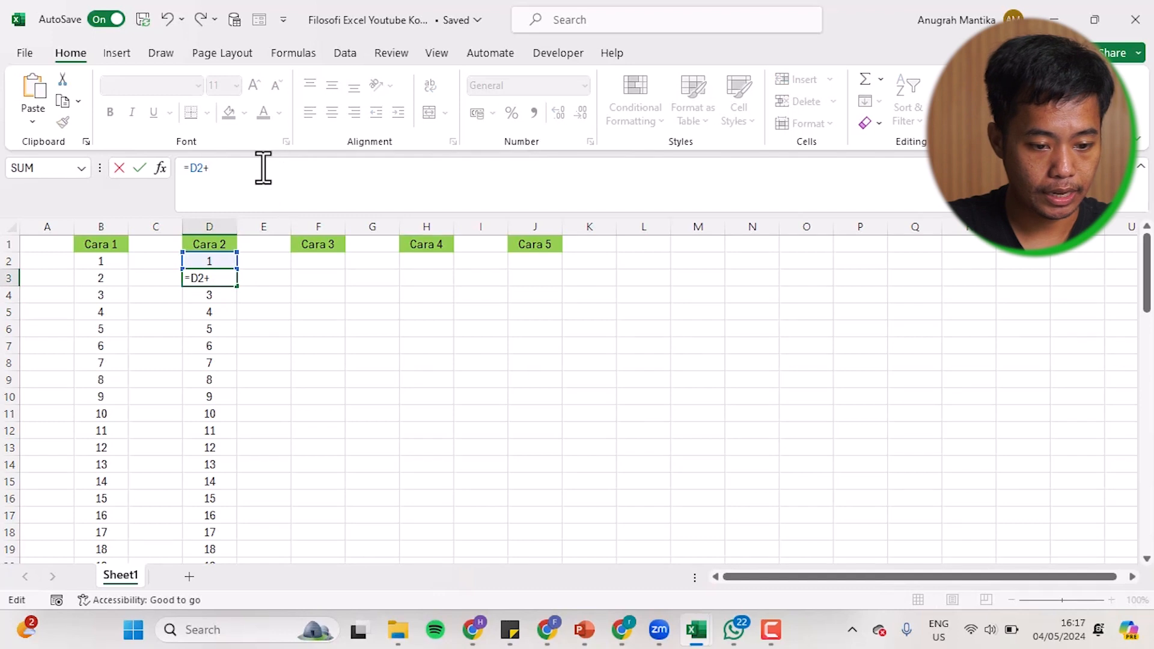
{"action": "type", "text": "2"}
{"action": "key", "text": "Return"}
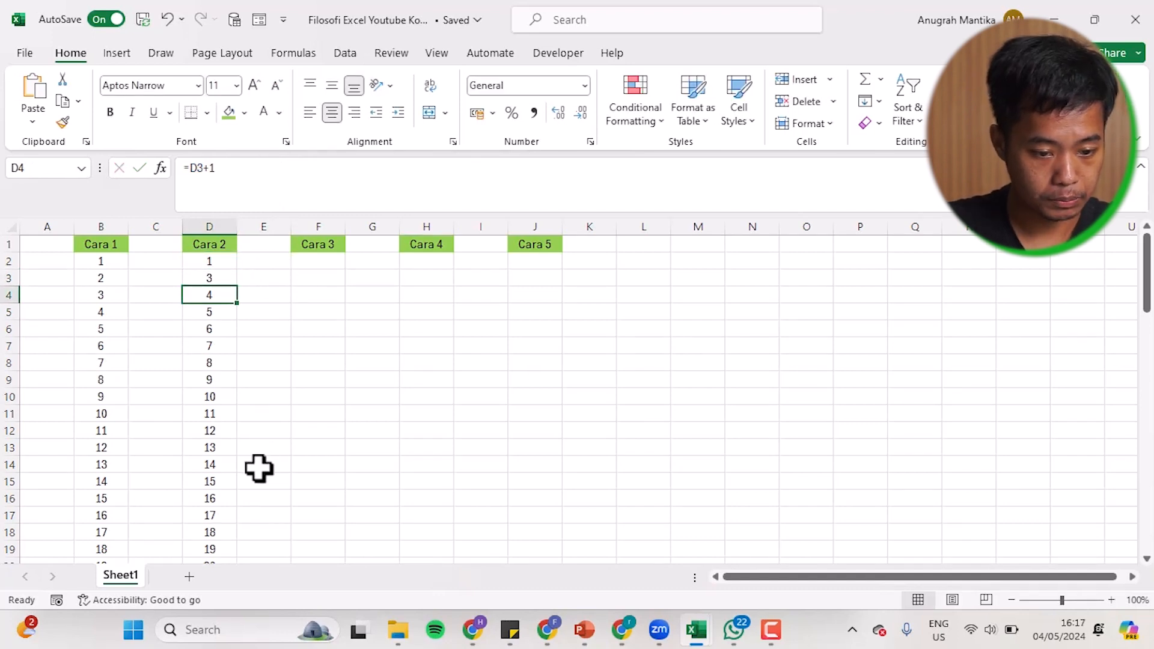
Copy the revised D3 formula down column D through row 48
{"action": "key", "text": "Up"}
{"action": "left_click_drag", "start_coordinate": [239, 288], "coordinate": [232, 606]}
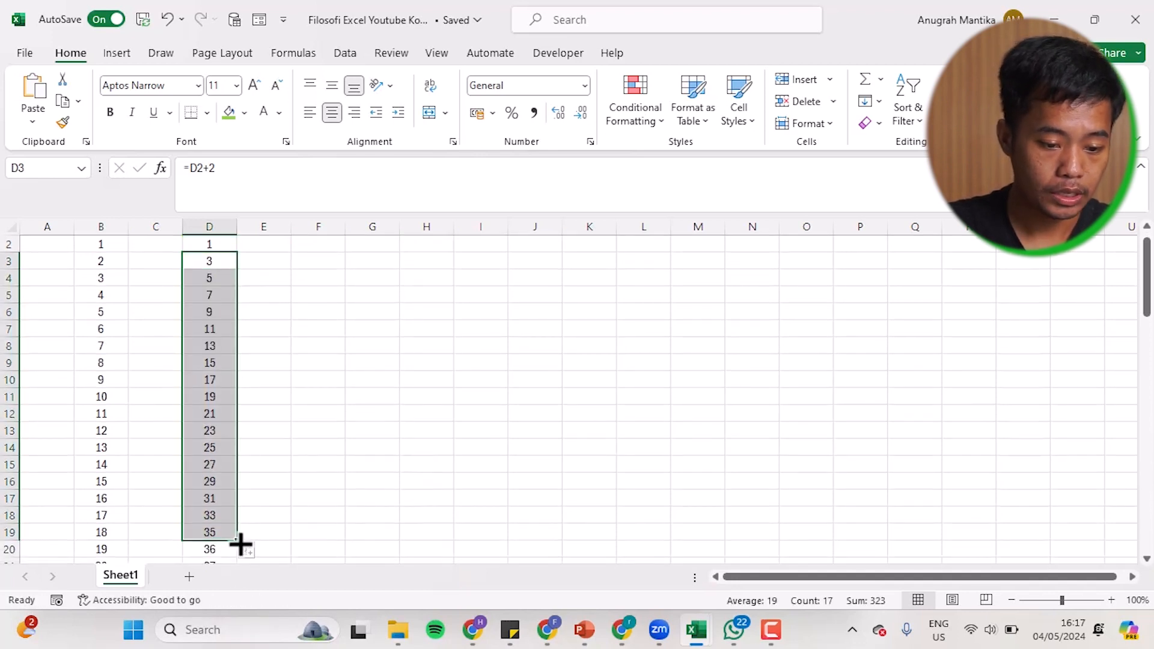
{"action": "left_click_drag", "start_coordinate": [237, 541], "coordinate": [239, 477]}
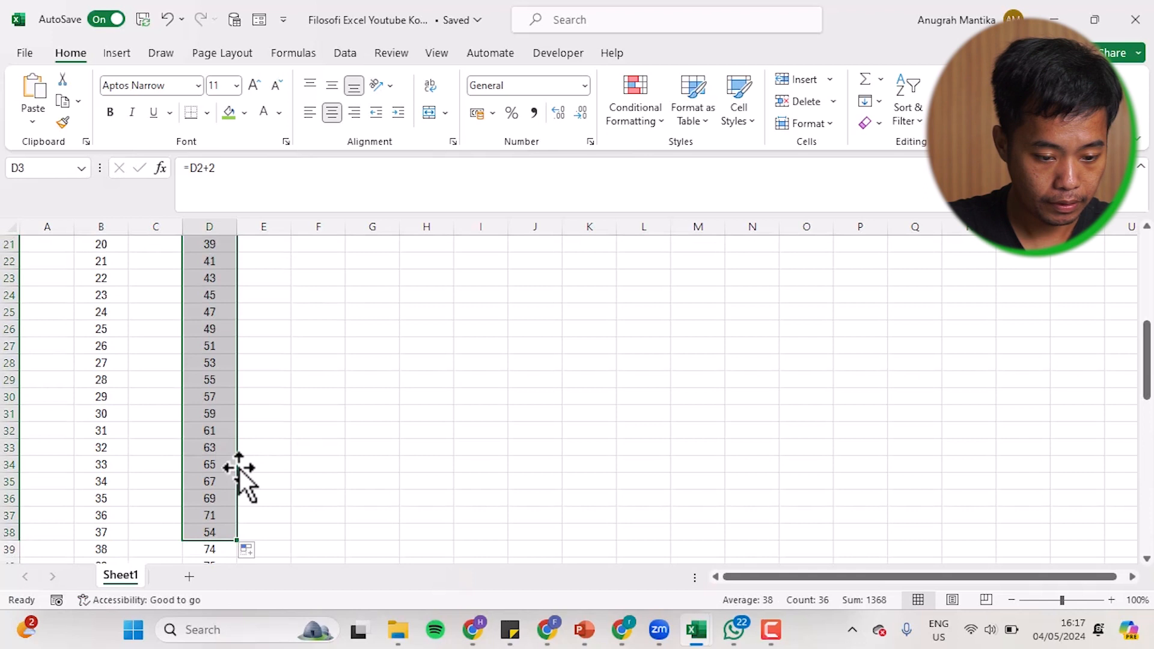
{"action": "left_click_drag", "start_coordinate": [237, 543], "coordinate": [222, 610]}
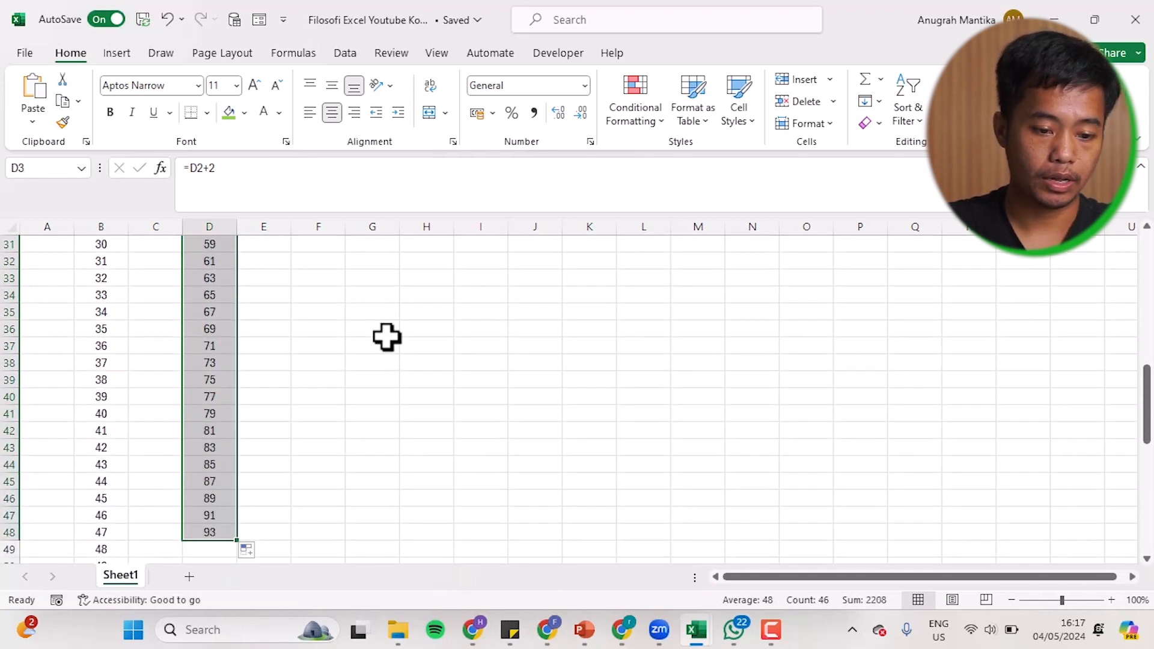
{"action": "scroll", "coordinate": [386, 337], "scroll_direction": "up", "scroll_amount": 10}
{"action": "left_click", "coordinate": [341, 342]}
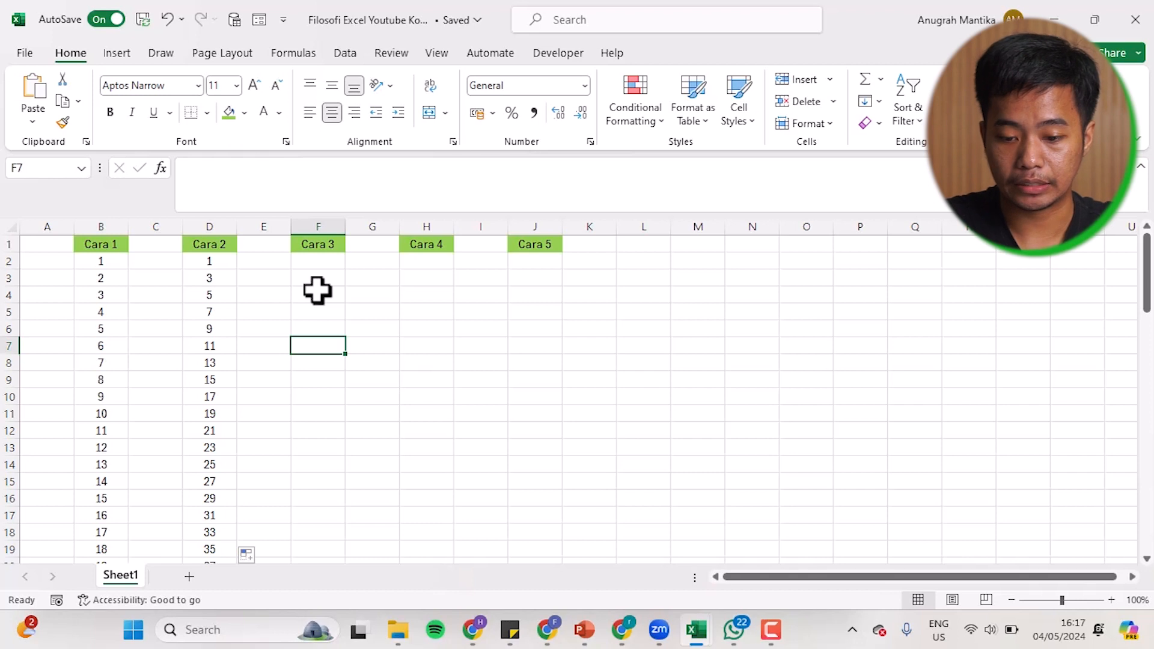
Enter 1 as the starting number in cell F2 under the Cara 3 heading
{"action": "left_click", "coordinate": [335, 262]}
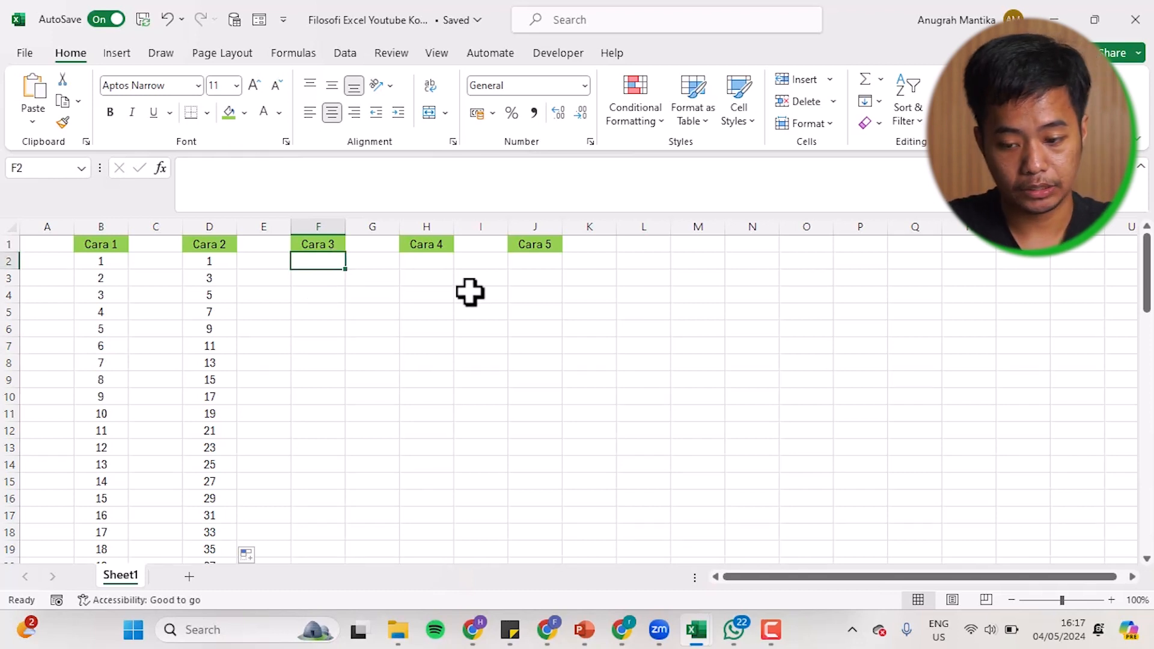
{"action": "type", "text": "1"}
{"action": "key", "text": "Return"}
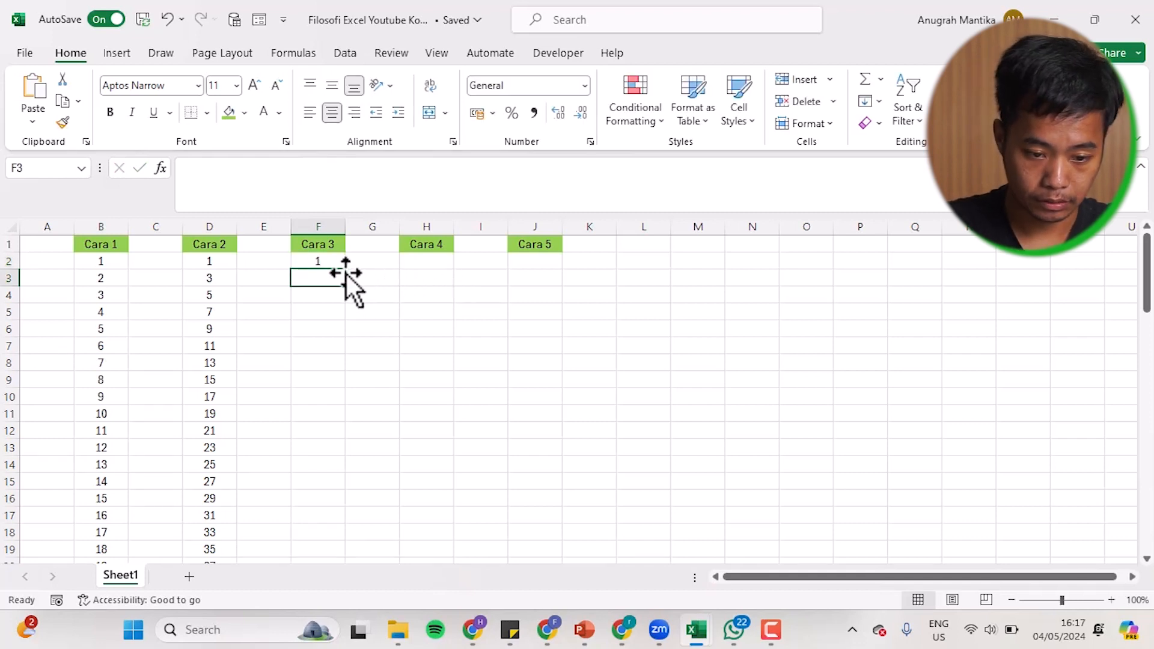
Fill a linear series down the column from cell F2 with step value 1 and stop value 100
{"action": "left_click", "coordinate": [323, 259]}
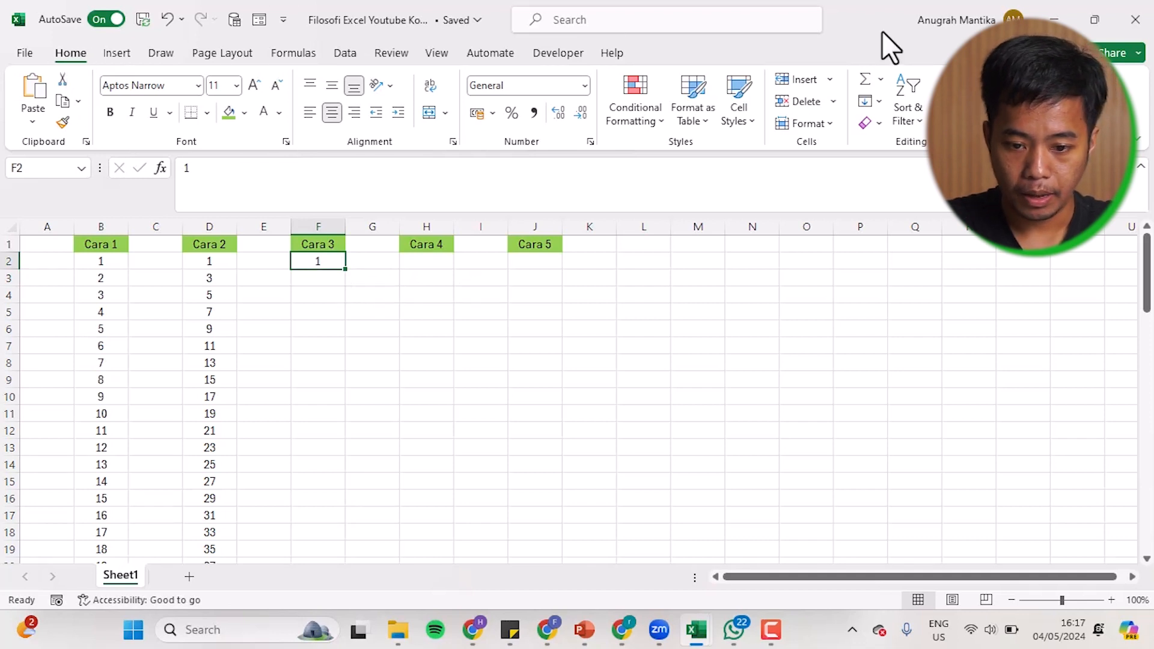
{"action": "left_click", "coordinate": [879, 101]}
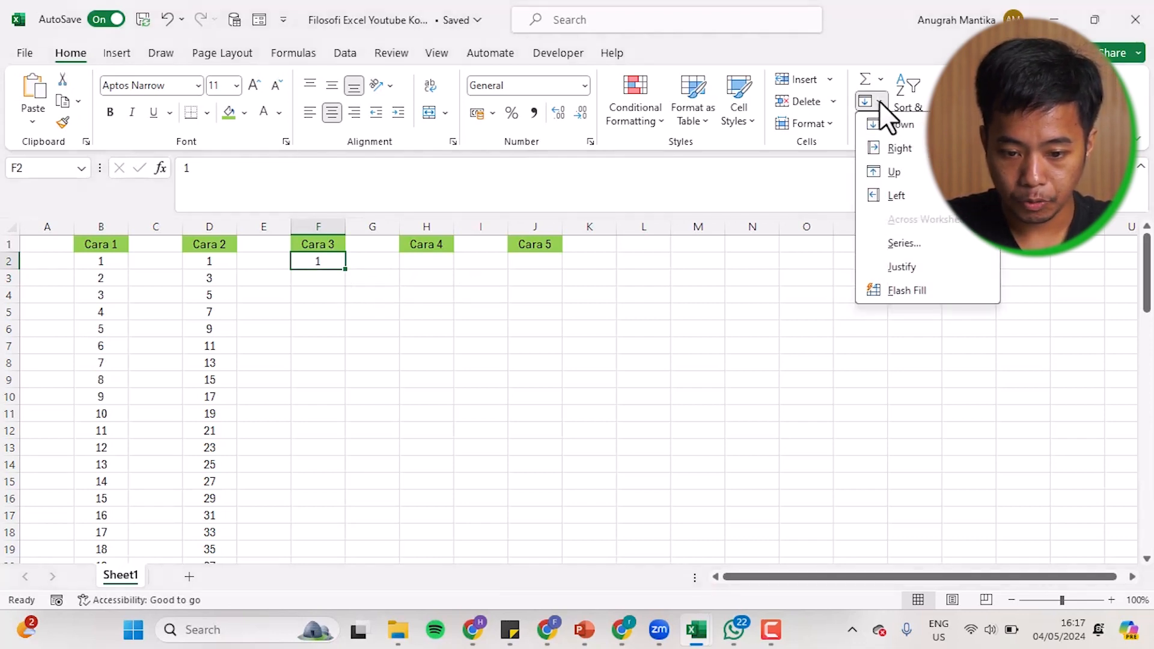
{"action": "left_click", "coordinate": [904, 243]}
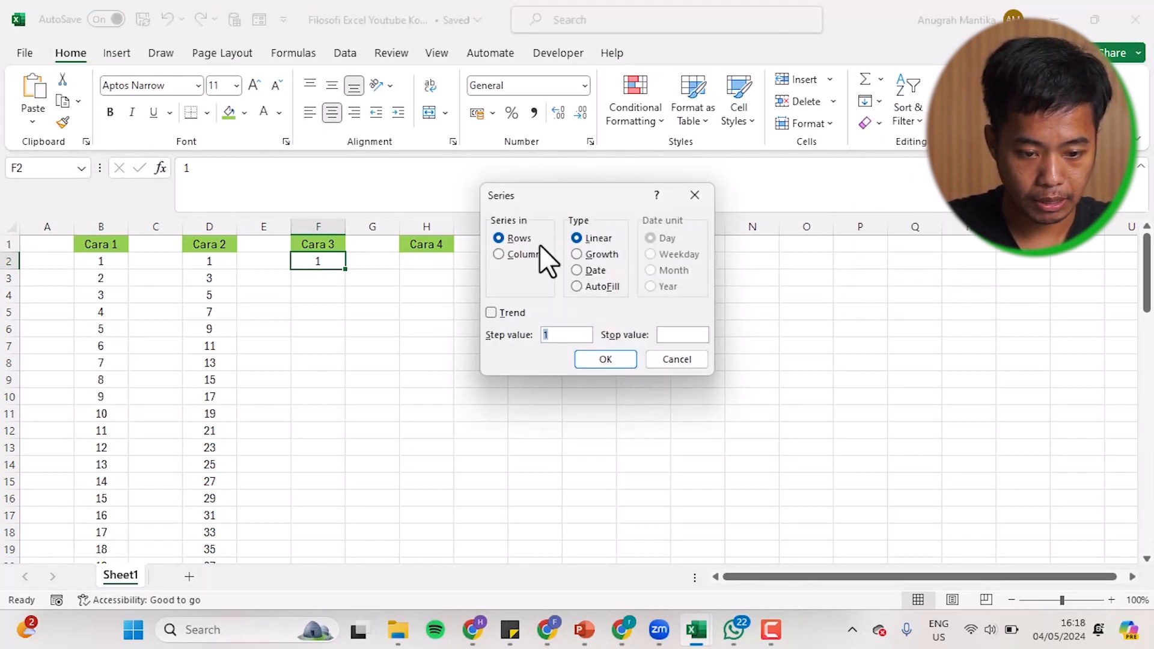
{"action": "left_click", "coordinate": [524, 254]}
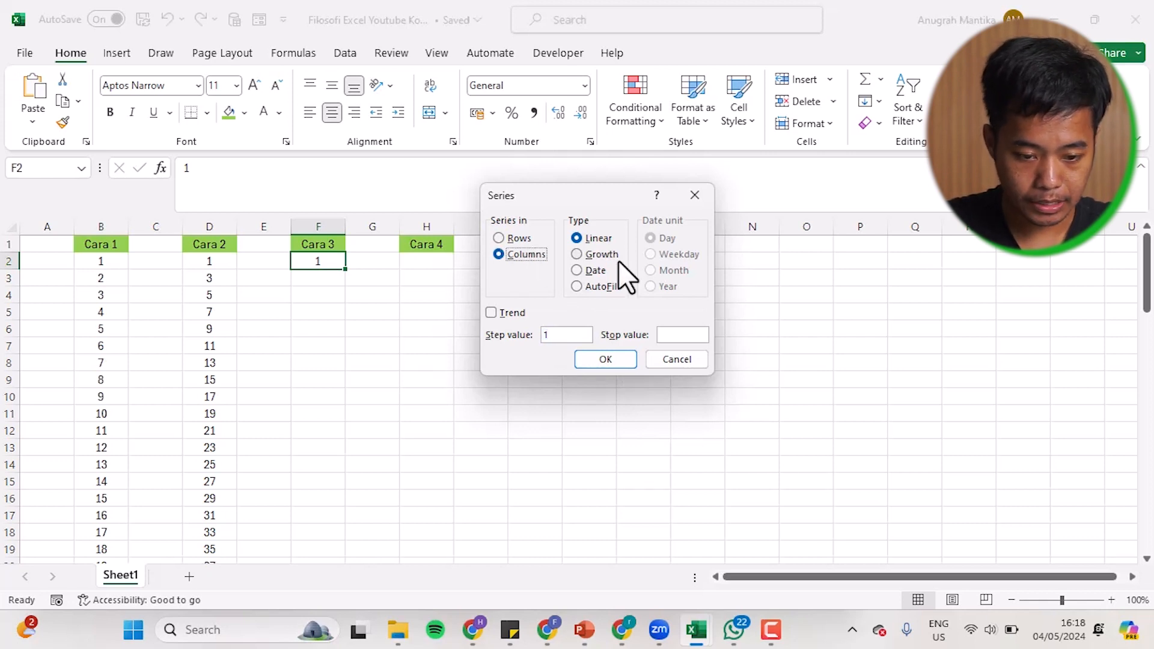
{"action": "left_click", "coordinate": [564, 336]}
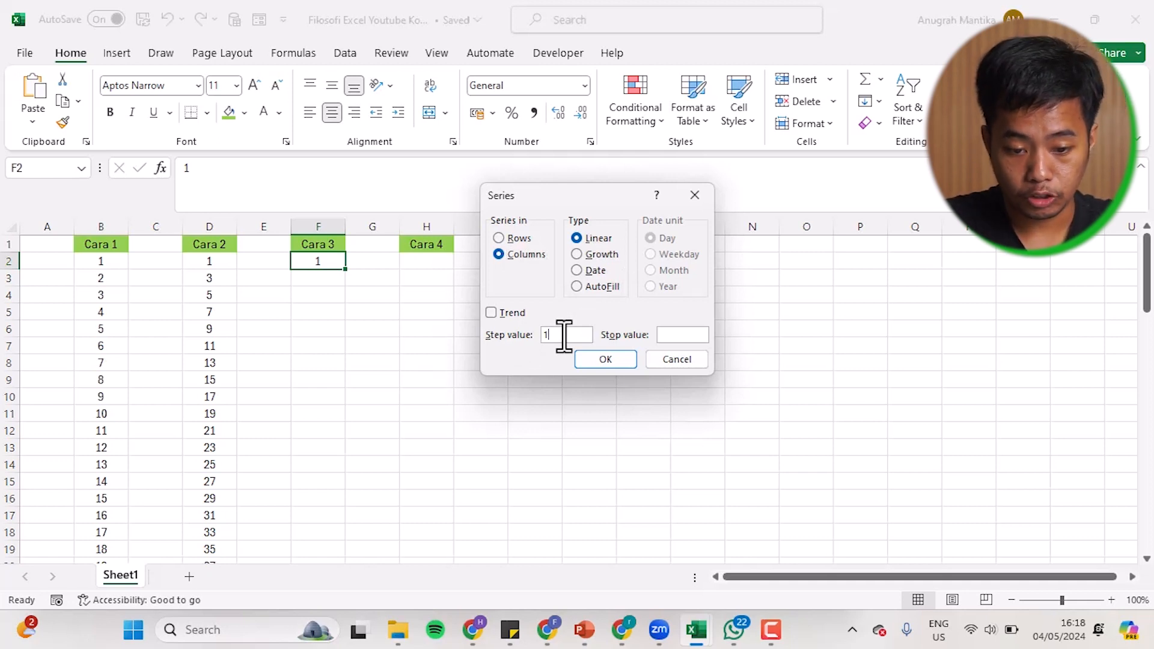
{"action": "left_click", "coordinate": [696, 336]}
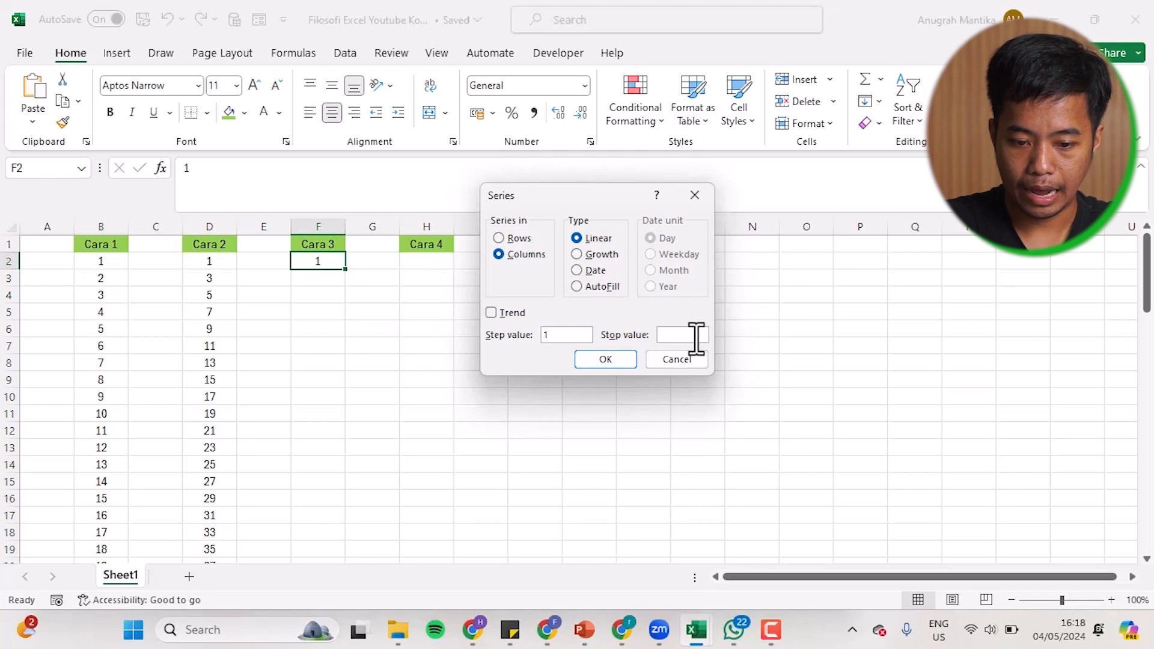
{"action": "type", "text": "1"}
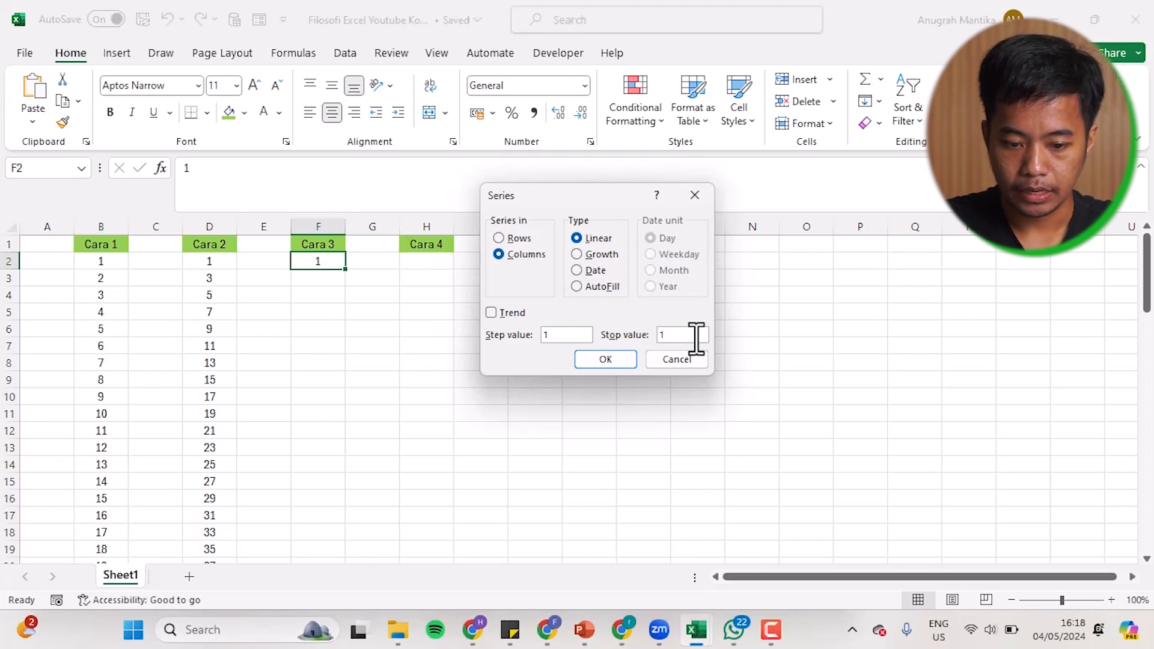
{"action": "type", "text": "00"}
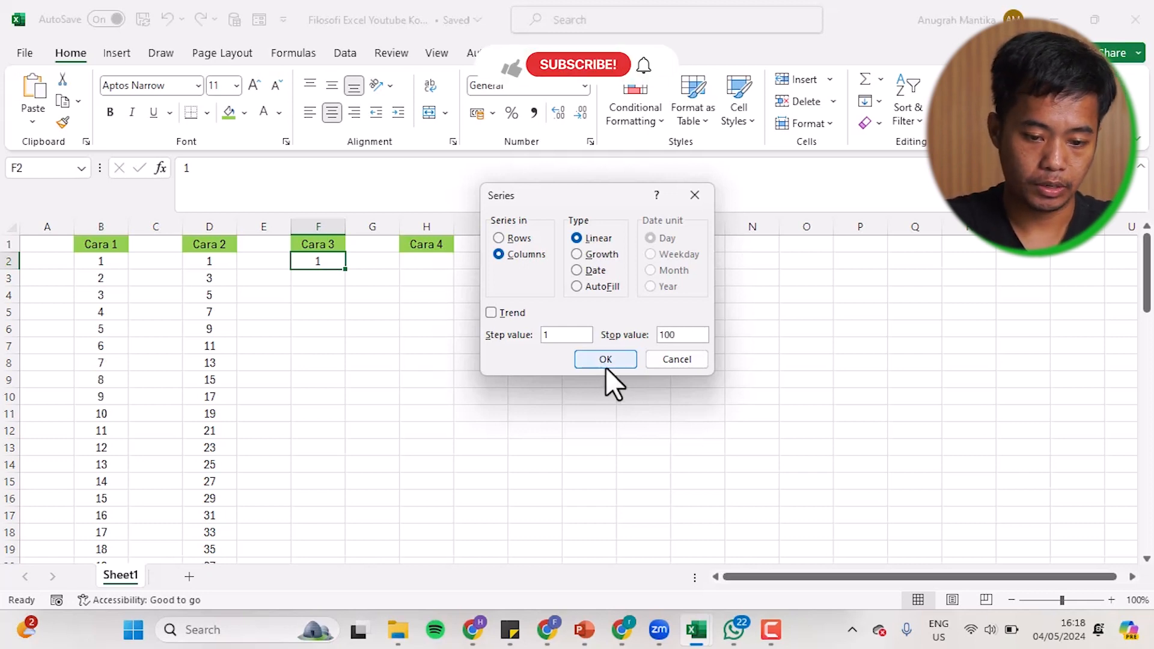
{"action": "left_click", "coordinate": [606, 358]}
{"action": "scroll", "coordinate": [473, 445], "scroll_direction": "down", "scroll_amount": 2}
{"action": "scroll", "coordinate": [473, 445], "scroll_direction": "down", "scroll_amount": 20}
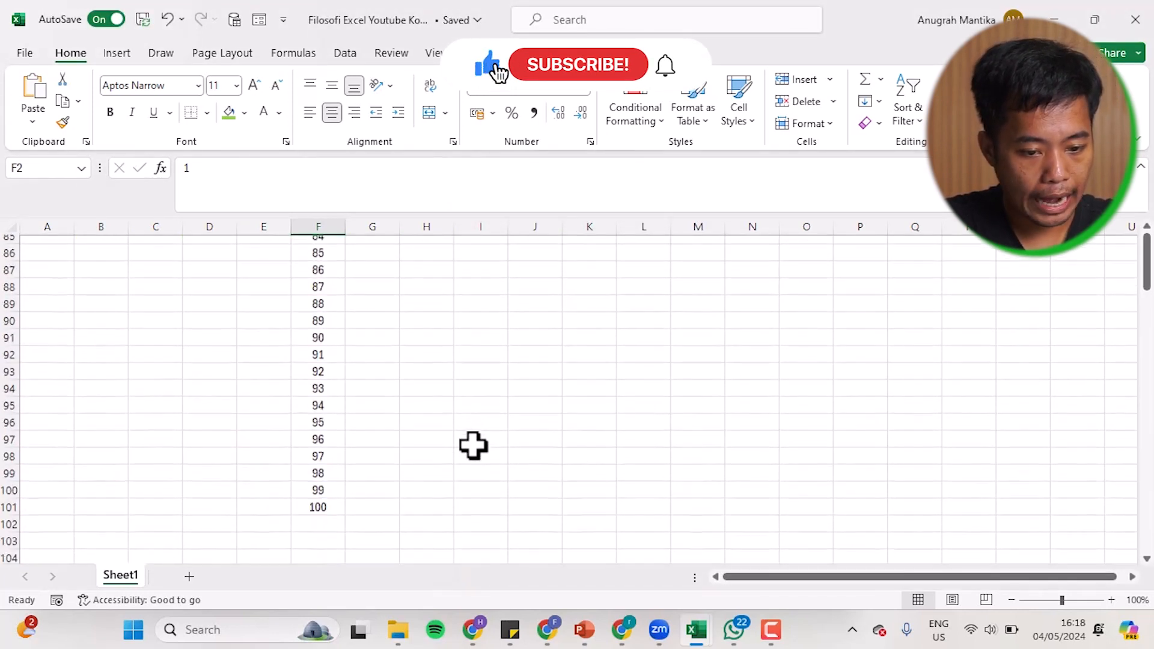
{"action": "scroll", "coordinate": [473, 446], "scroll_direction": "up", "scroll_amount": 20}
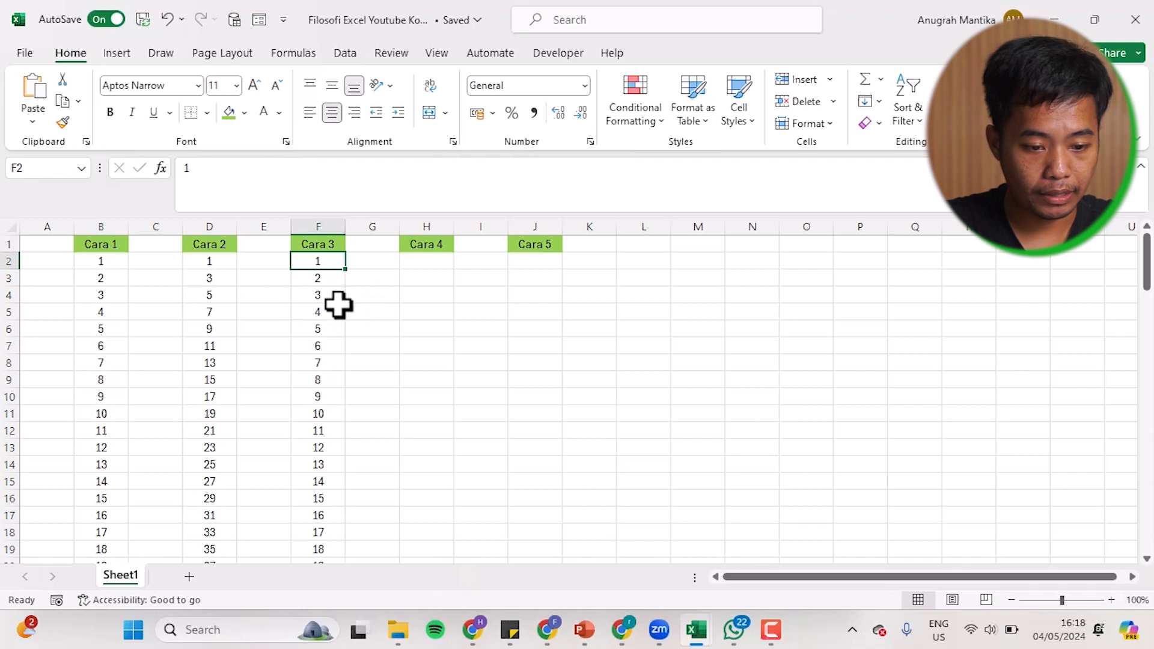
{"action": "left_click", "coordinate": [377, 294]}
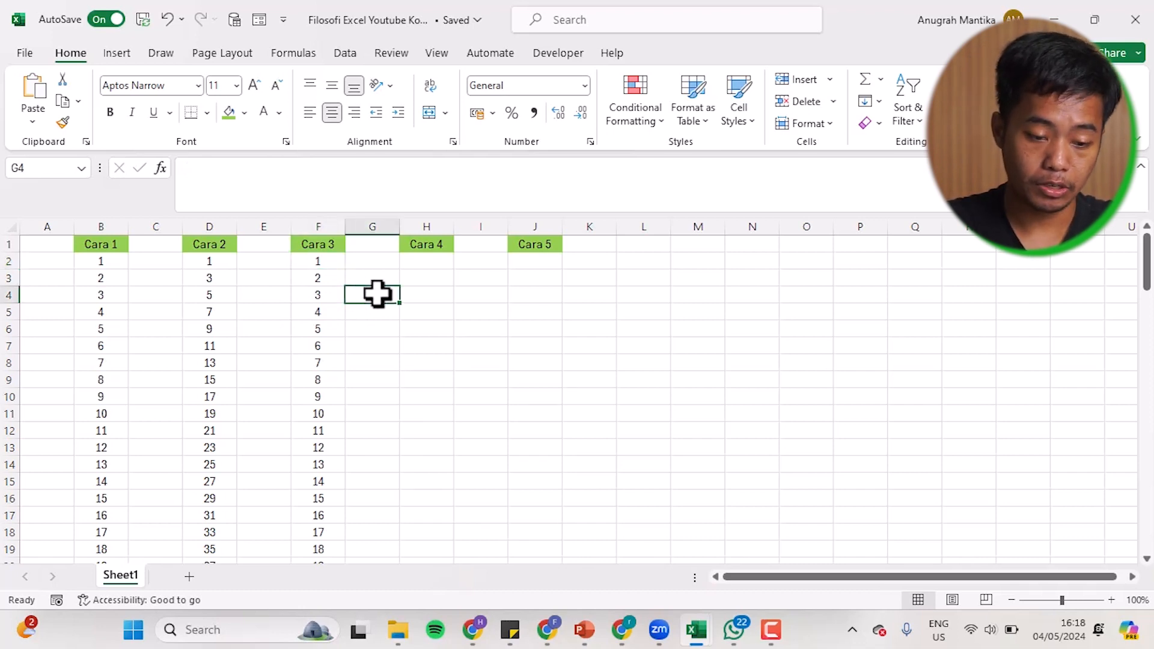
Clear the generated series from cell F3 downward, keeping the starting number in F2
{"action": "left_click", "coordinate": [336, 268]}
{"action": "key", "text": "Down"}
{"action": "key", "text": "ctrl+shift+Down"}
{"action": "key", "text": "Delete"}
{"action": "scroll", "coordinate": [337, 268], "scroll_direction": "up", "scroll_amount": 20}
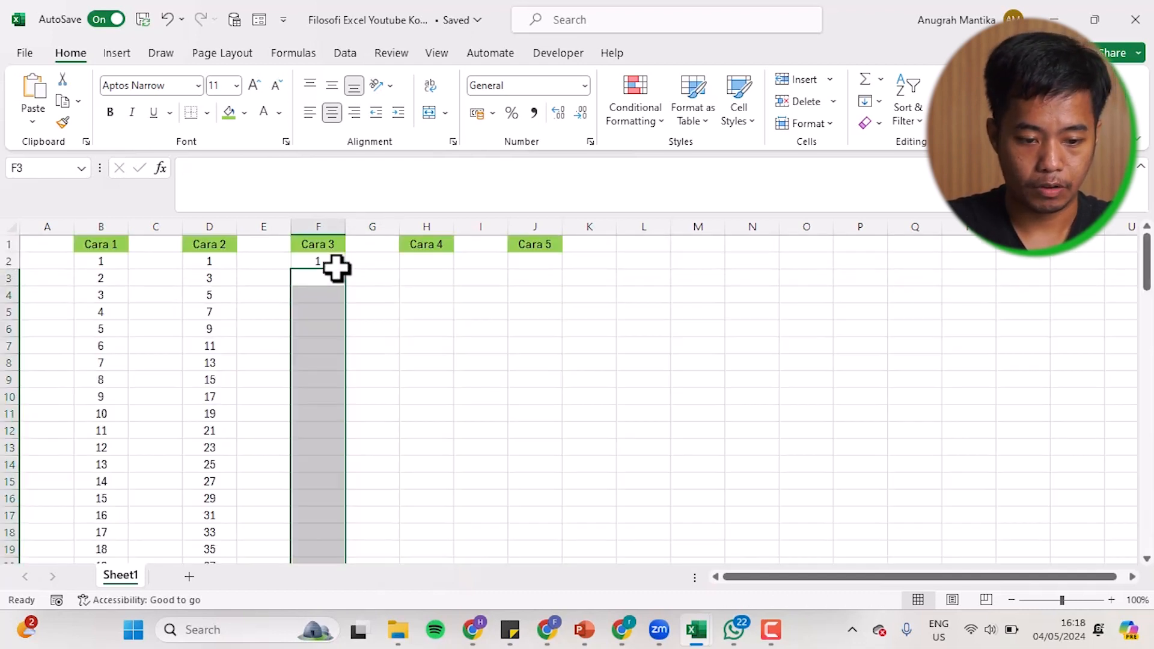
Fill a linear series down the column from cell F2 with step value 3 and stop value 100
{"action": "left_click", "coordinate": [336, 269]}
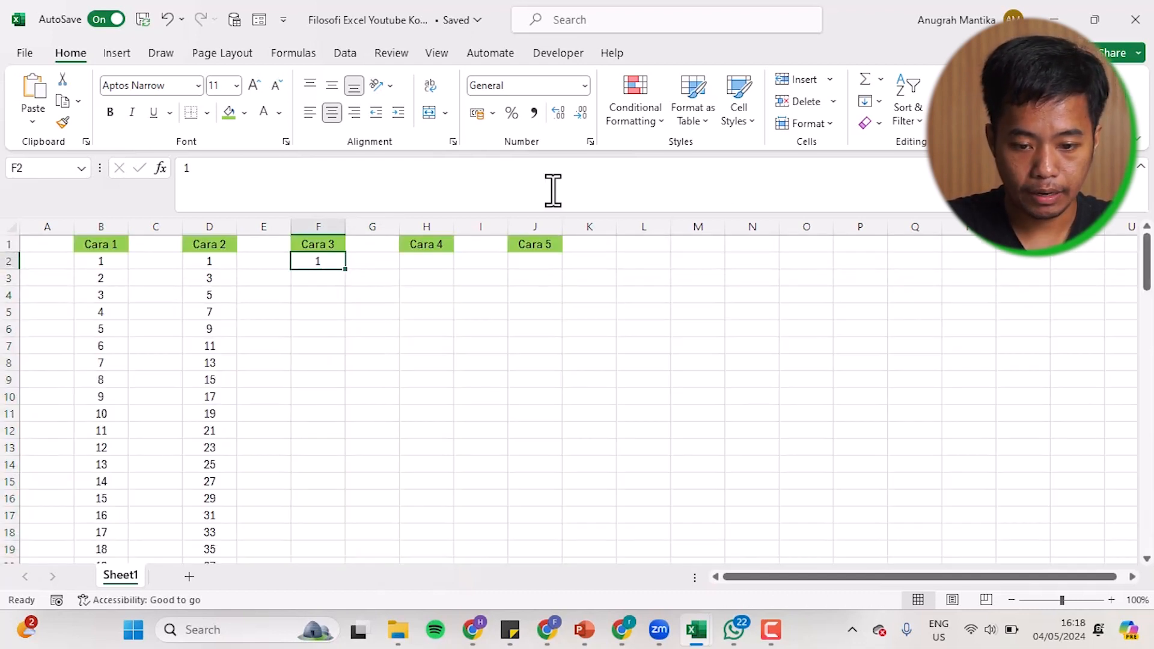
{"action": "left_click", "coordinate": [875, 101]}
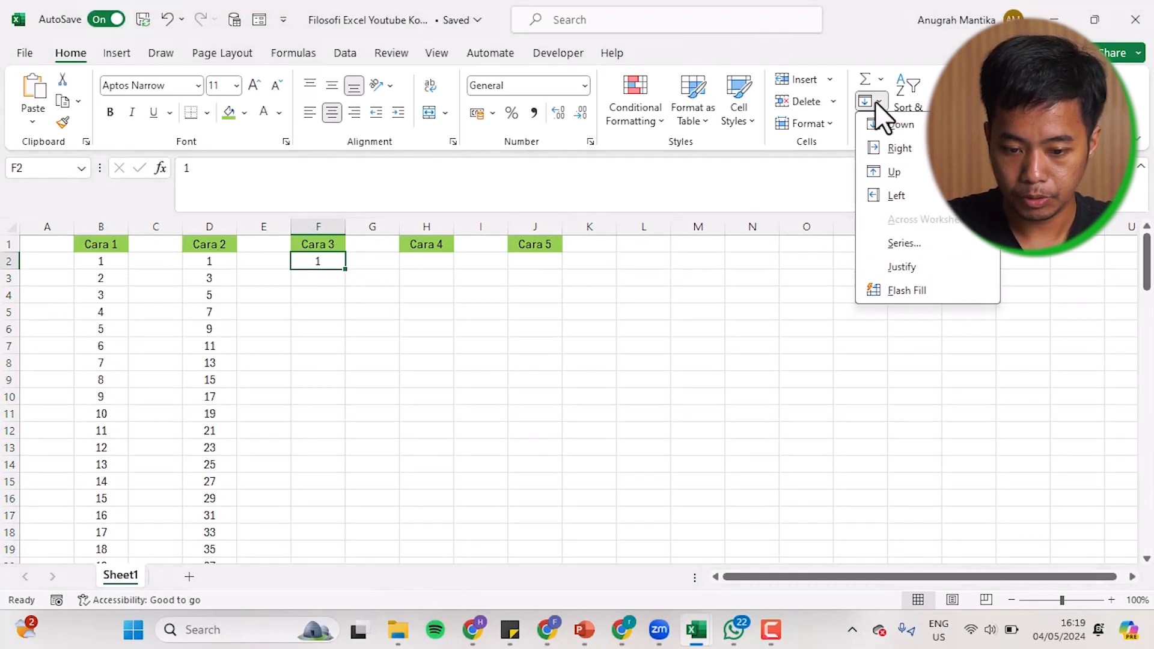
{"action": "left_click", "coordinate": [896, 238]}
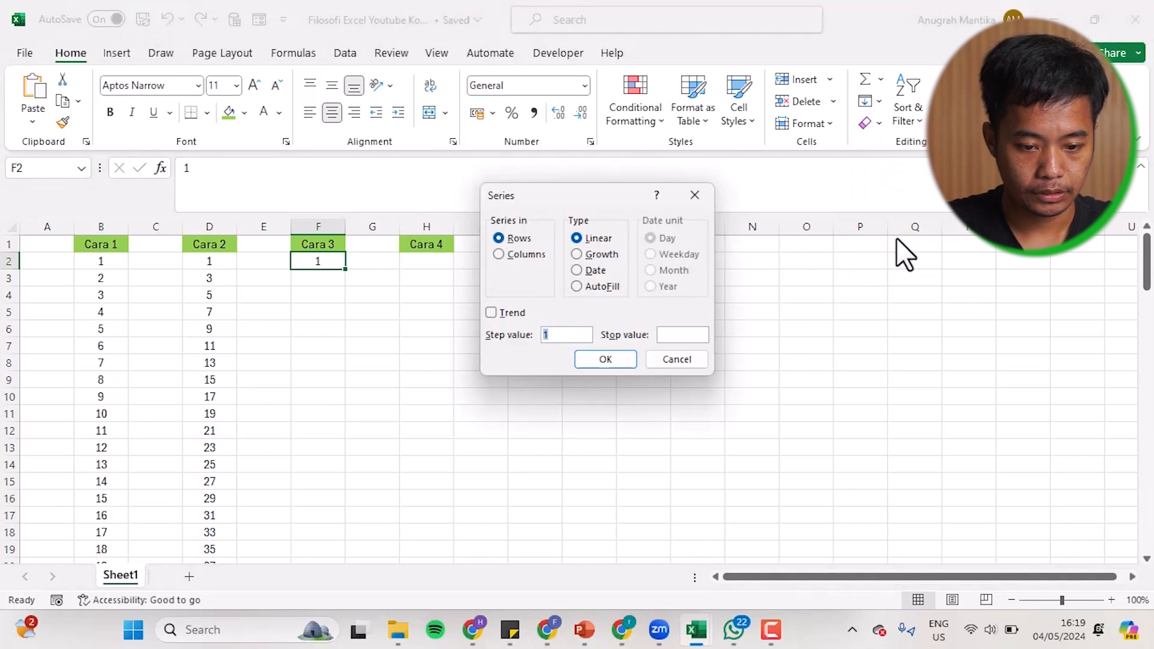
{"action": "left_click", "coordinate": [521, 255]}
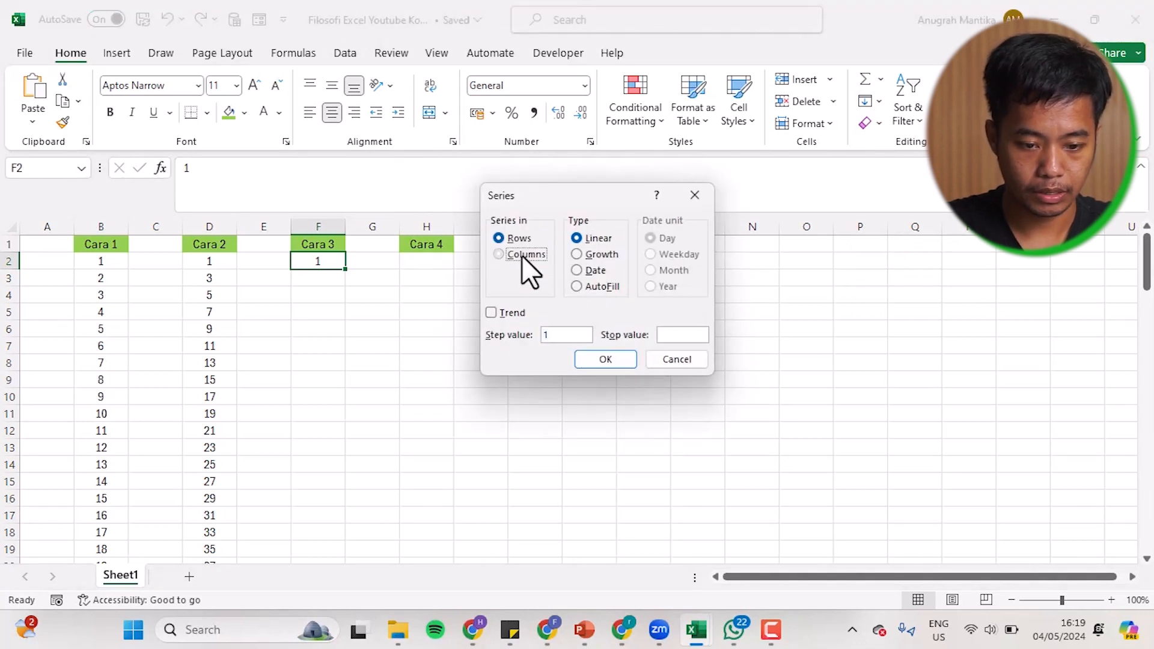
{"action": "left_click", "coordinate": [566, 334]}
{"action": "key", "text": "BackSpace"}
{"action": "type", "text": "3"}
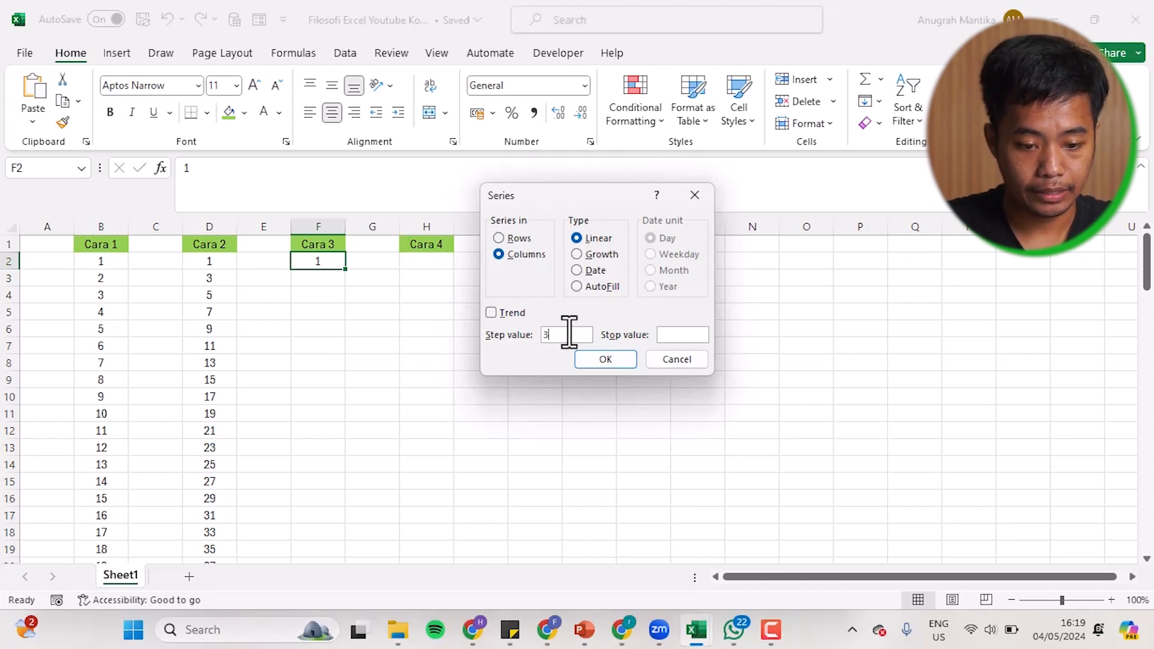
{"action": "left_click", "coordinate": [675, 334]}
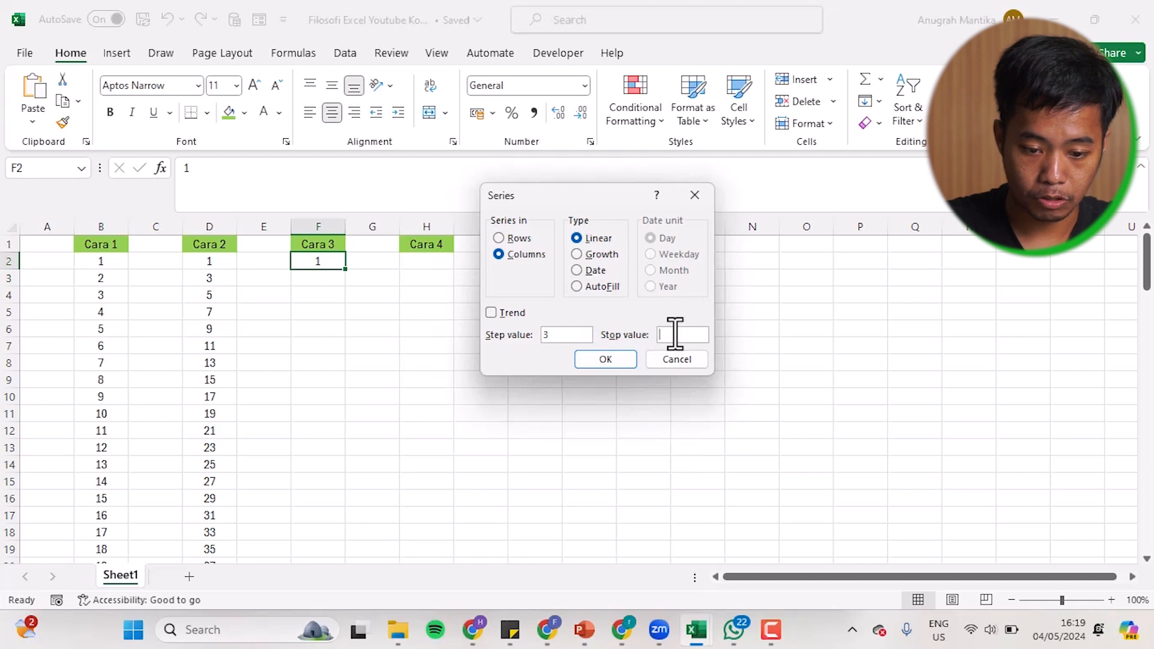
{"action": "type", "text": "100"}
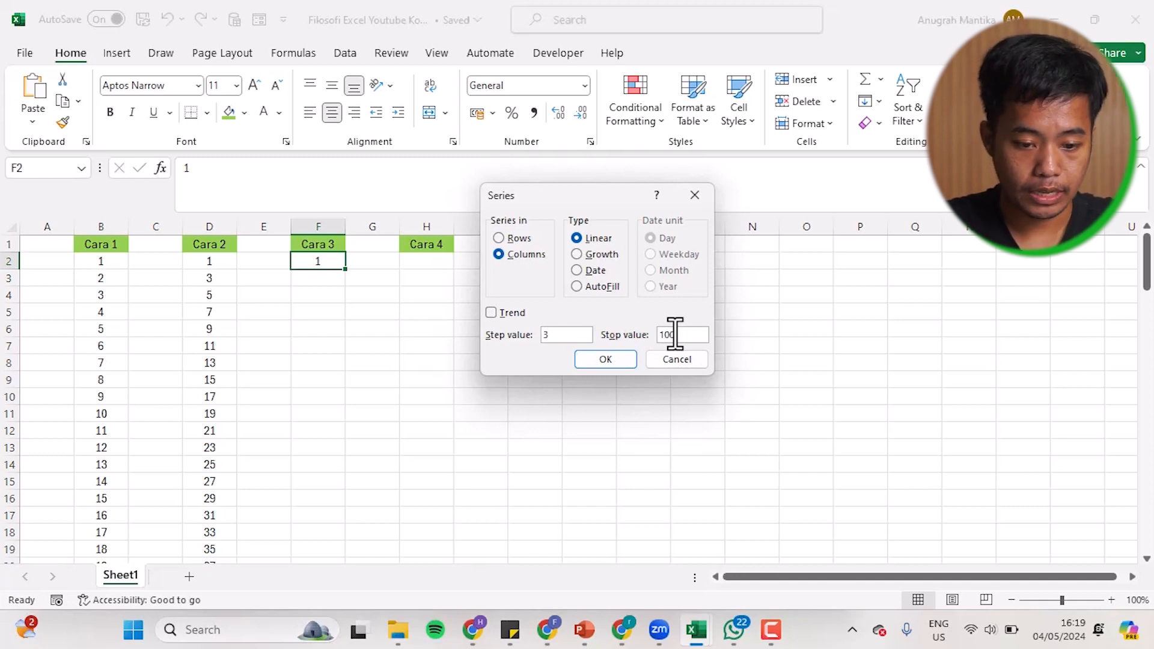
{"action": "left_click", "coordinate": [619, 356]}
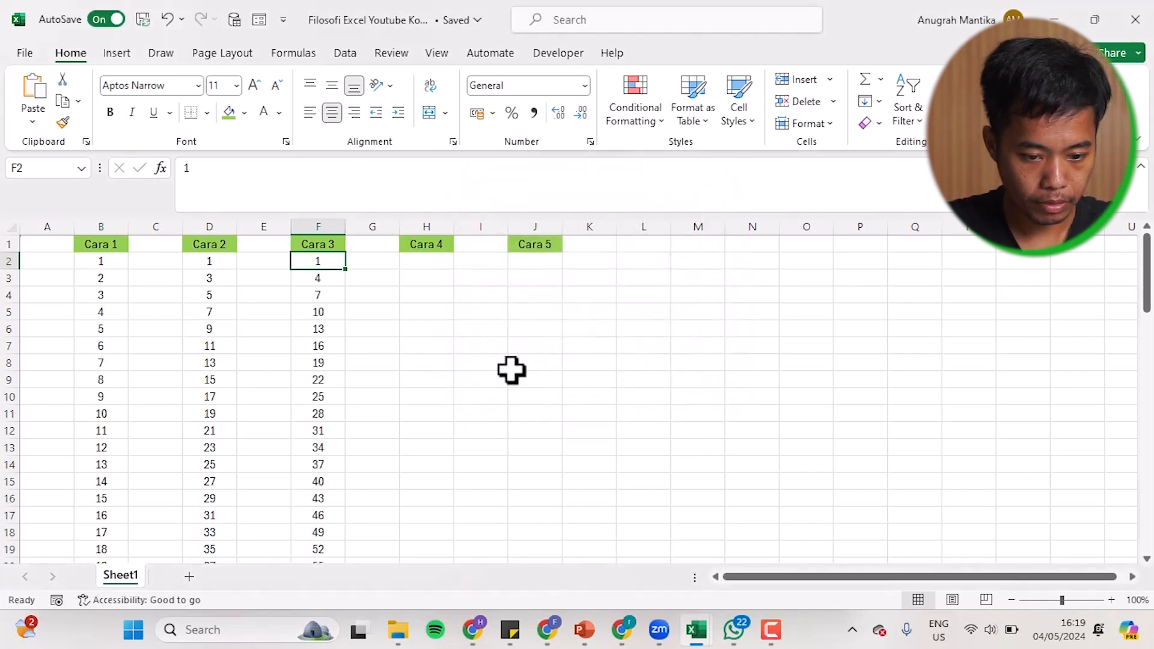
Examine the Cara 3 series in column F from its first number to its last filled cell
{"action": "scroll", "coordinate": [369, 367], "scroll_direction": "down", "scroll_amount": 14}
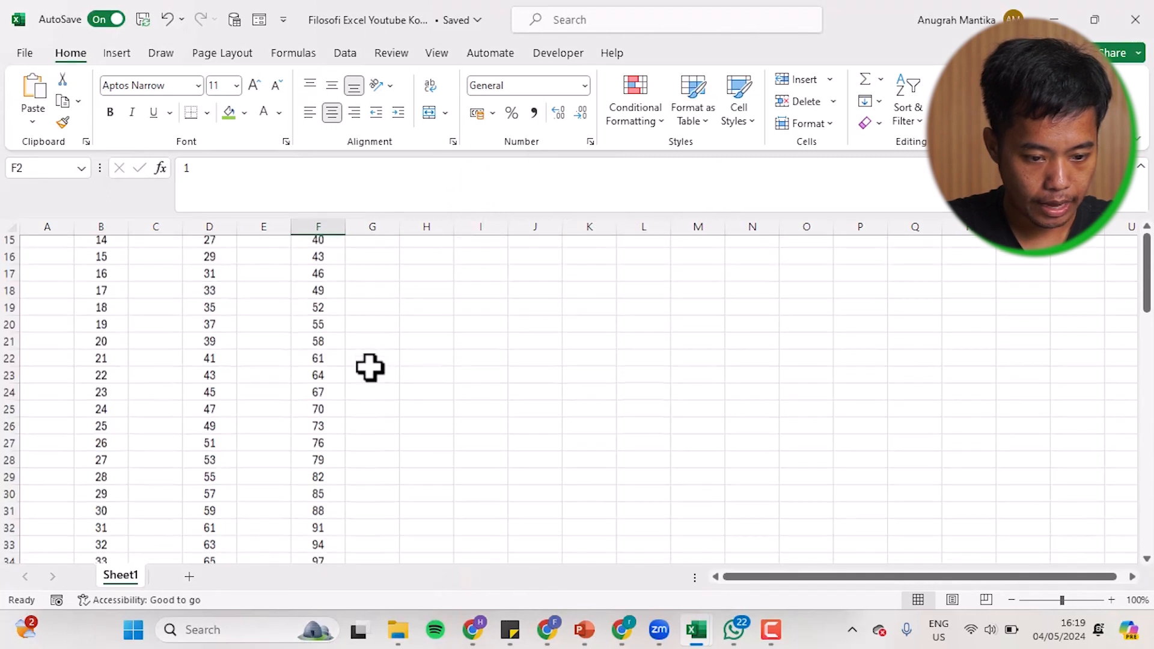
{"action": "scroll", "coordinate": [369, 368], "scroll_direction": "up", "scroll_amount": 4}
{"action": "key", "text": "ctrl+Down"}
{"action": "scroll", "coordinate": [397, 358], "scroll_direction": "up", "scroll_amount": 1}
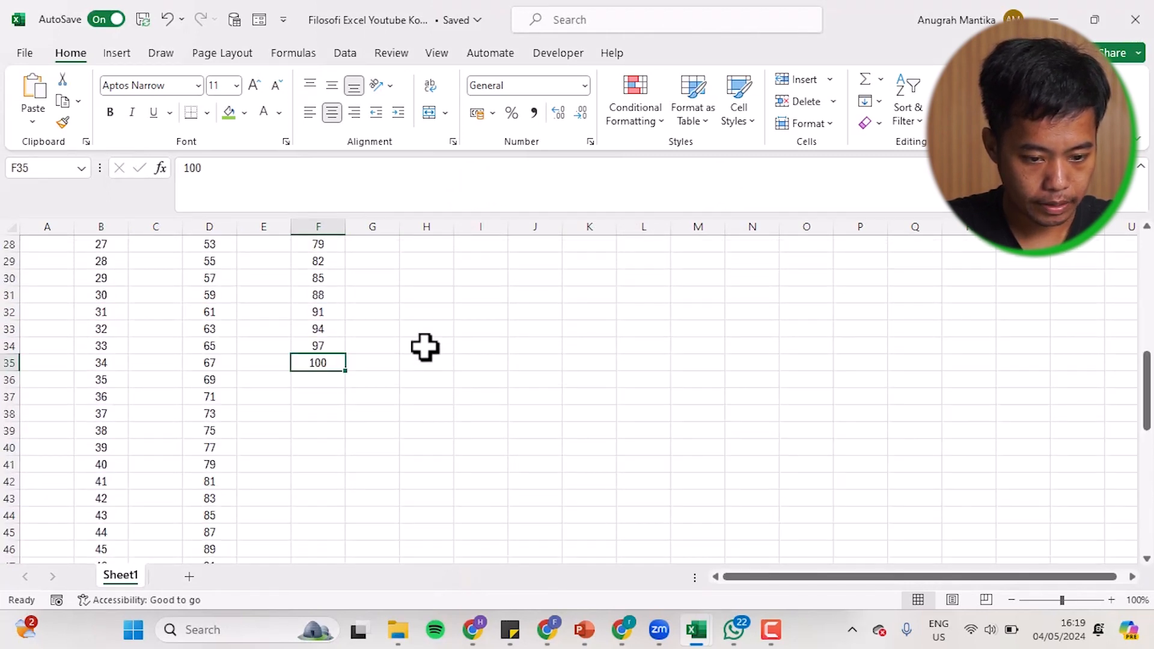
{"action": "scroll", "coordinate": [425, 347], "scroll_direction": "up", "scroll_amount": 1}
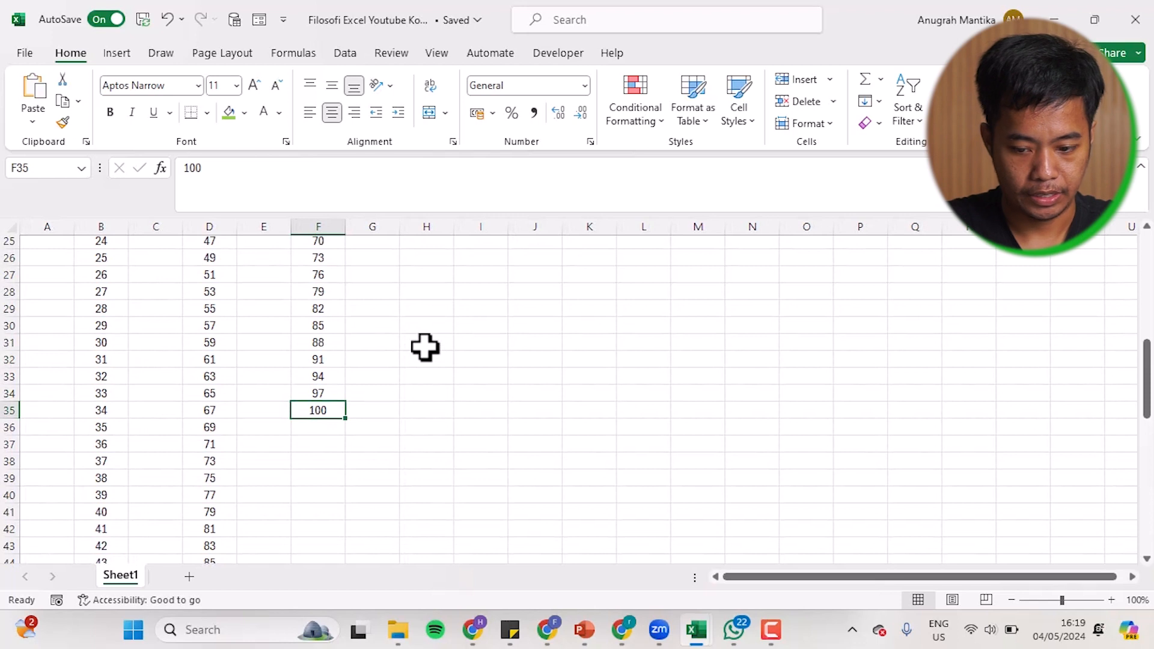
{"action": "scroll", "coordinate": [425, 348], "scroll_direction": "up", "scroll_amount": 8}
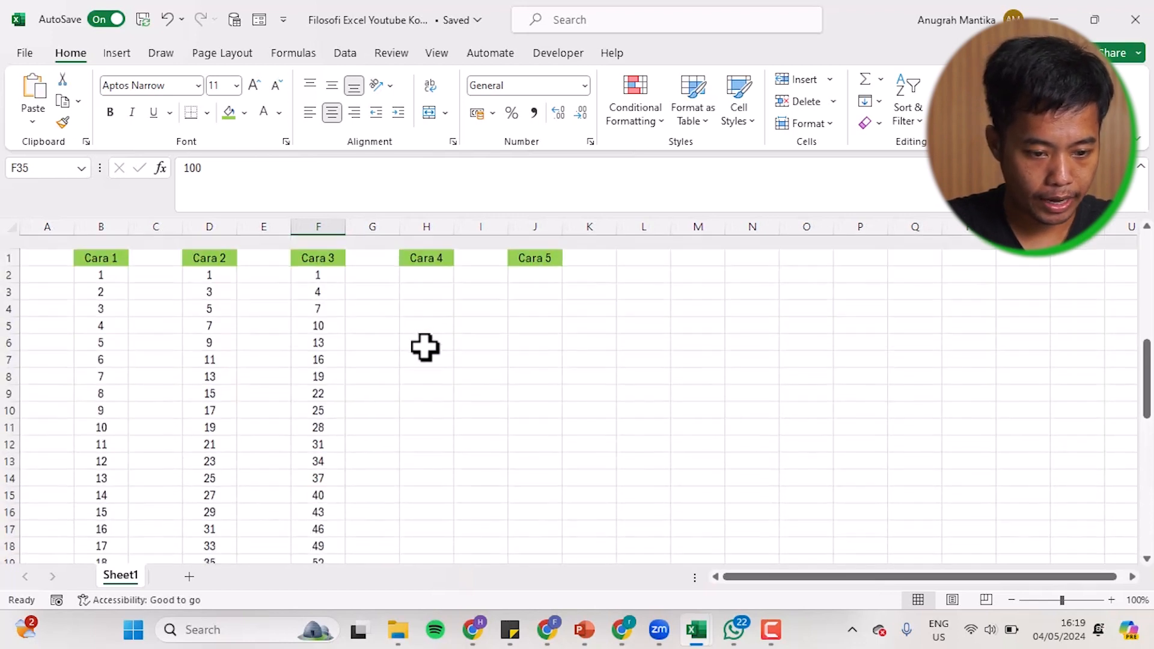
{"action": "scroll", "coordinate": [425, 347], "scroll_direction": "down", "scroll_amount": 8}
{"action": "scroll", "coordinate": [424, 347], "scroll_direction": "down", "scroll_amount": 1}
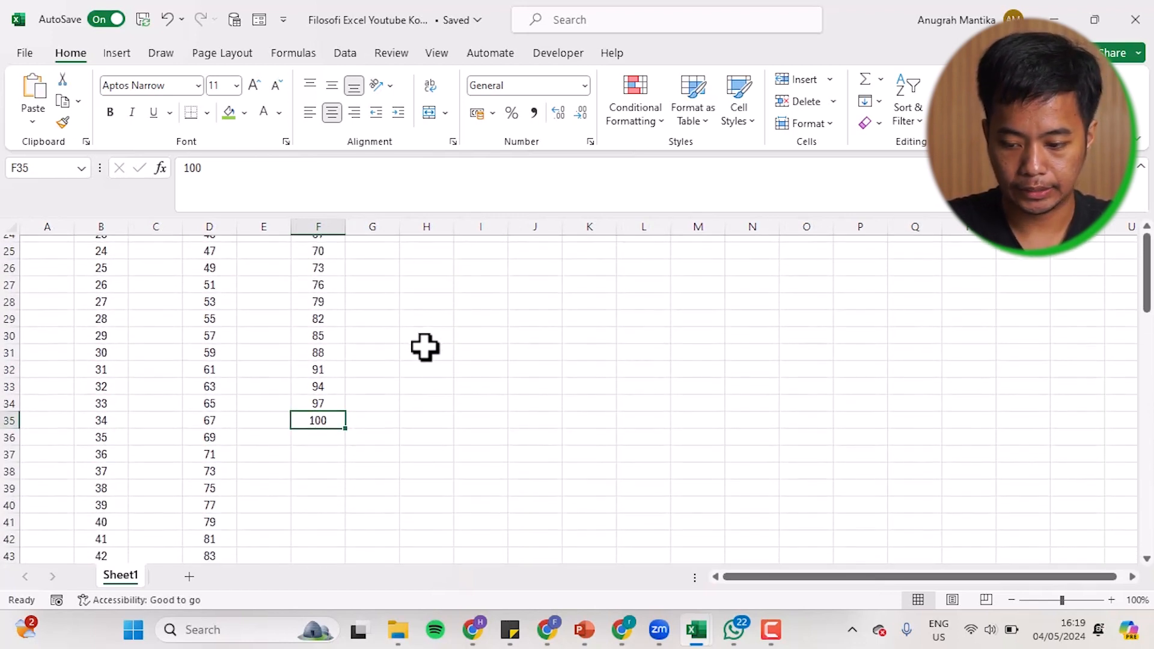
{"action": "scroll", "coordinate": [425, 347], "scroll_direction": "up", "scroll_amount": 8}
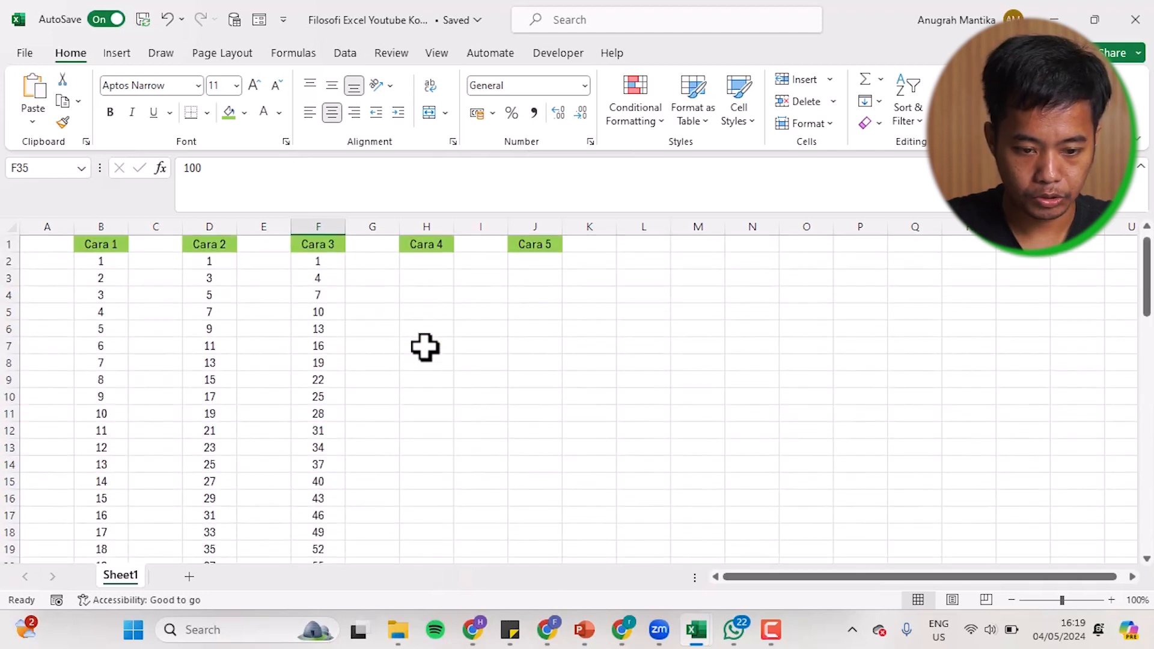
{"action": "scroll", "coordinate": [425, 348], "scroll_direction": "down", "scroll_amount": 3}
{"action": "scroll", "coordinate": [425, 347], "scroll_direction": "up", "scroll_amount": 3}
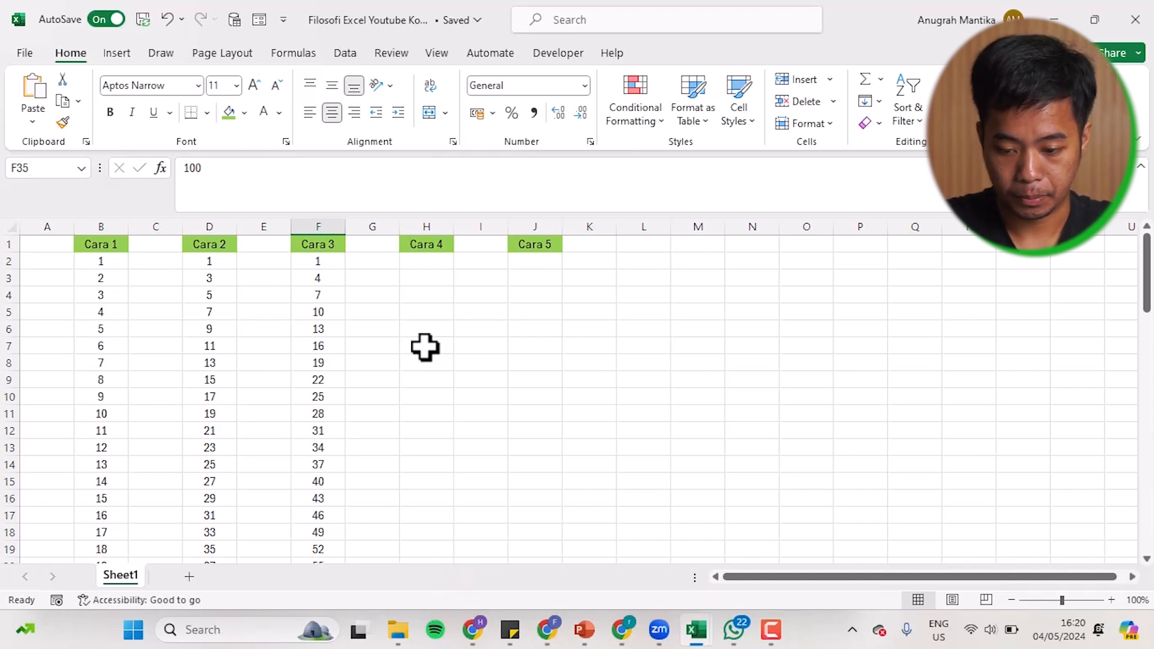
Enter the formula =SEQUENCE(100) in cell H2 under the Cara 4 heading
{"action": "left_click", "coordinate": [427, 275]}
{"action": "left_click", "coordinate": [426, 260]}
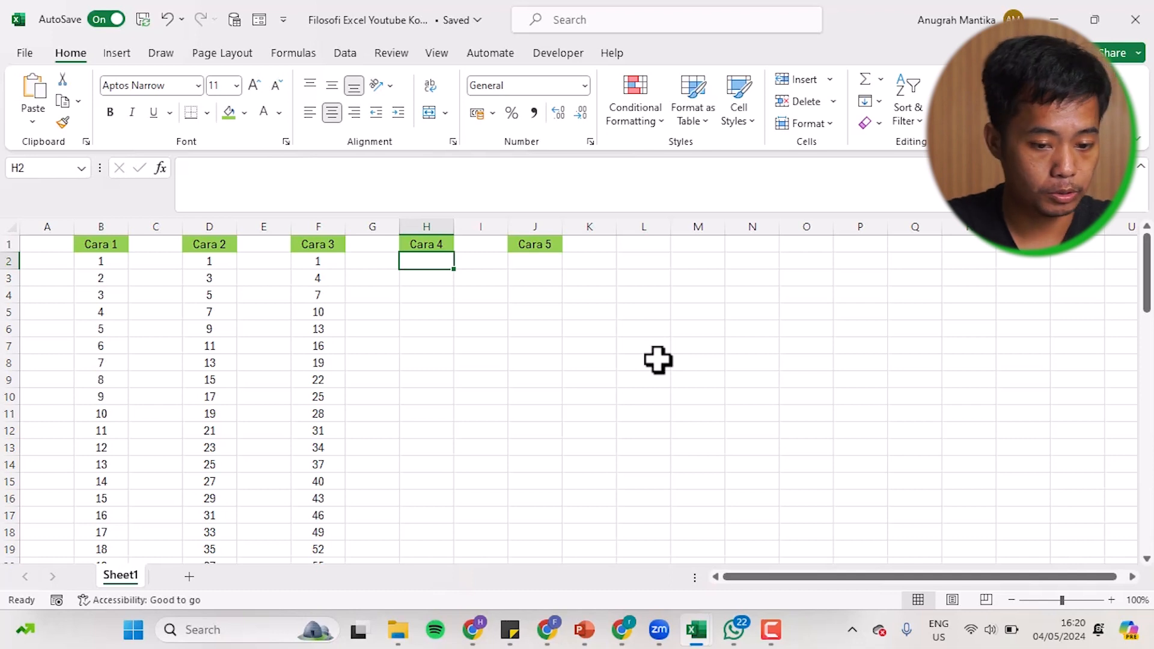
{"action": "type", "text": "=seq"}
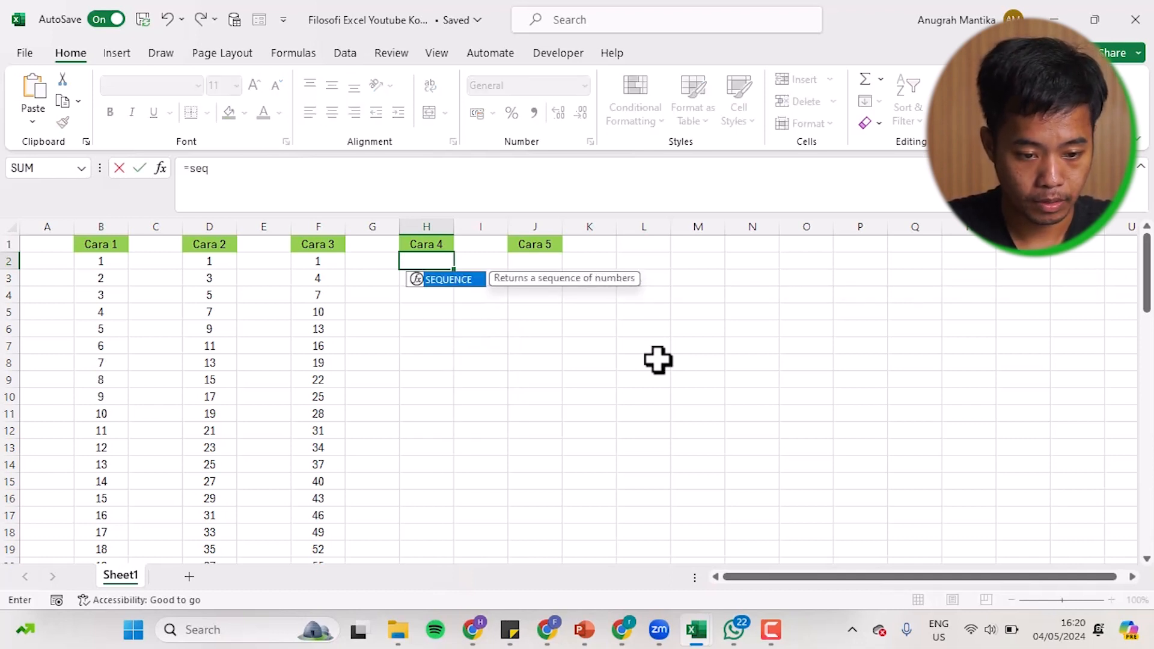
{"action": "key", "text": "Tab"}
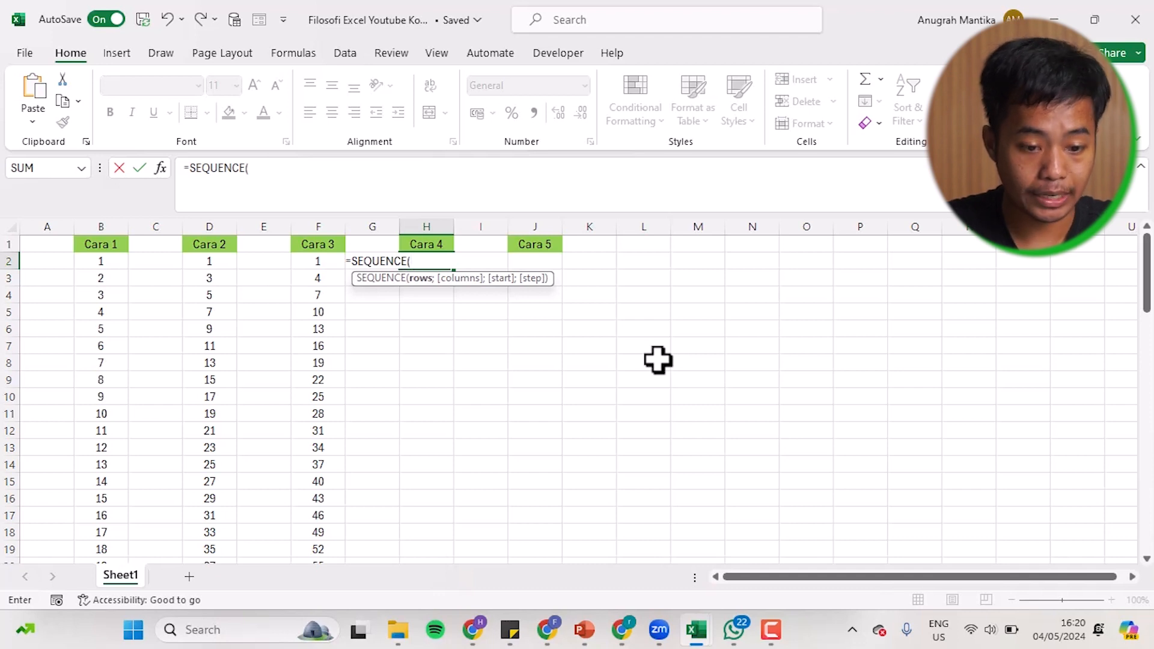
{"action": "type", "text": "100)"}
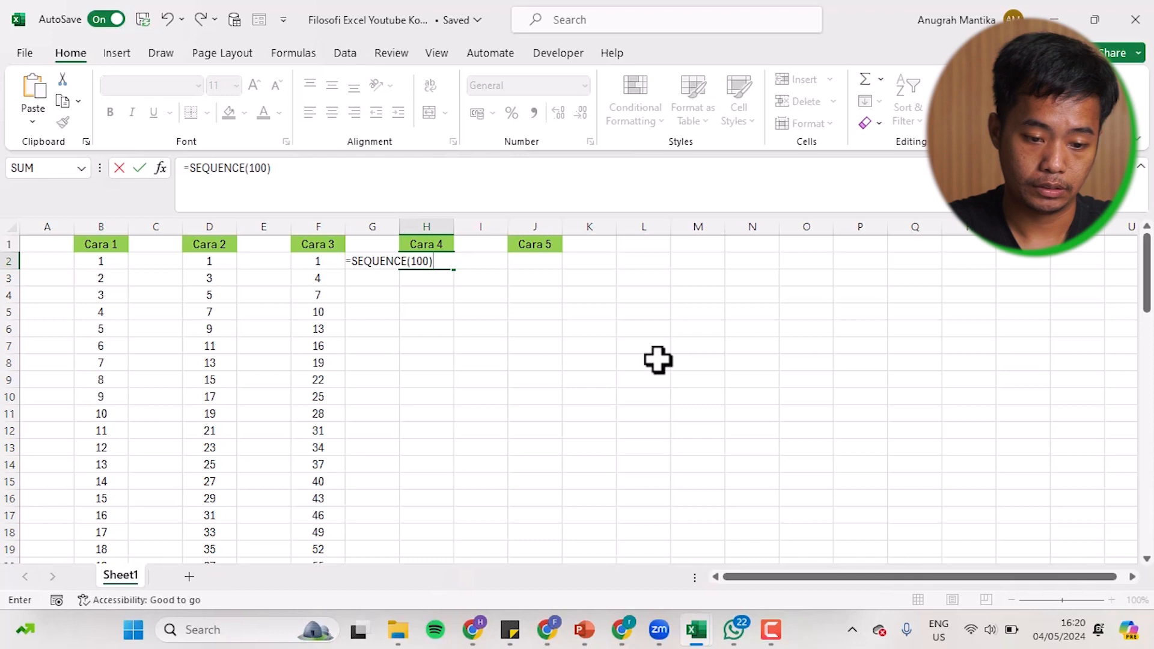
{"action": "key", "text": "Return"}
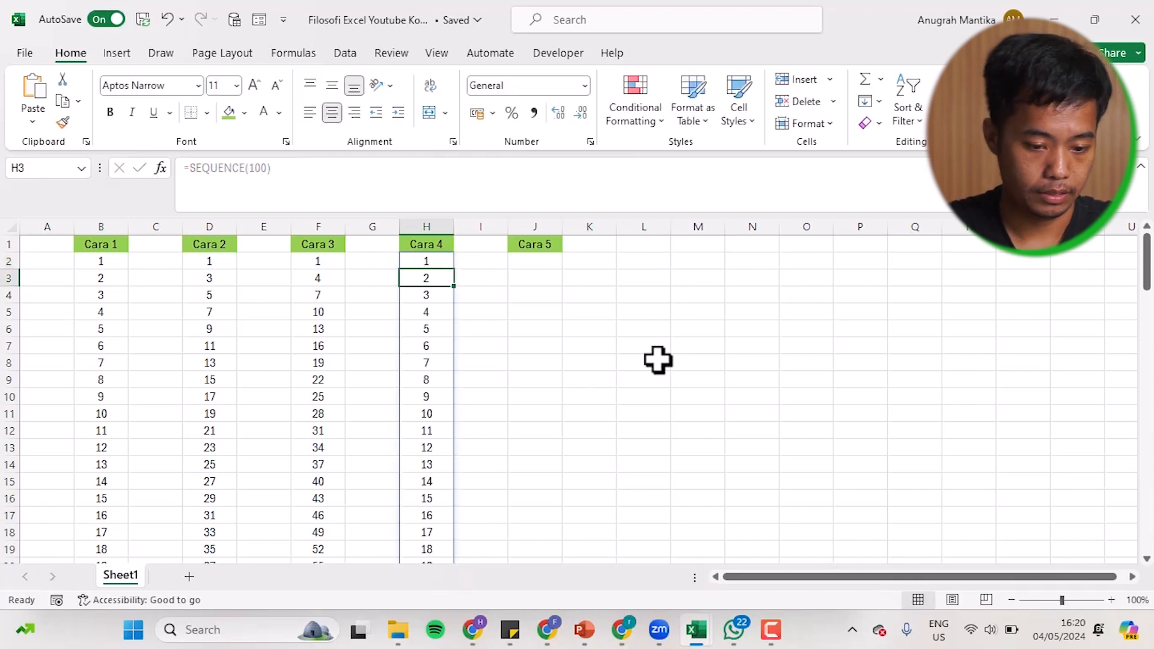
{"action": "scroll", "coordinate": [658, 360], "scroll_direction": "down", "scroll_amount": 19}
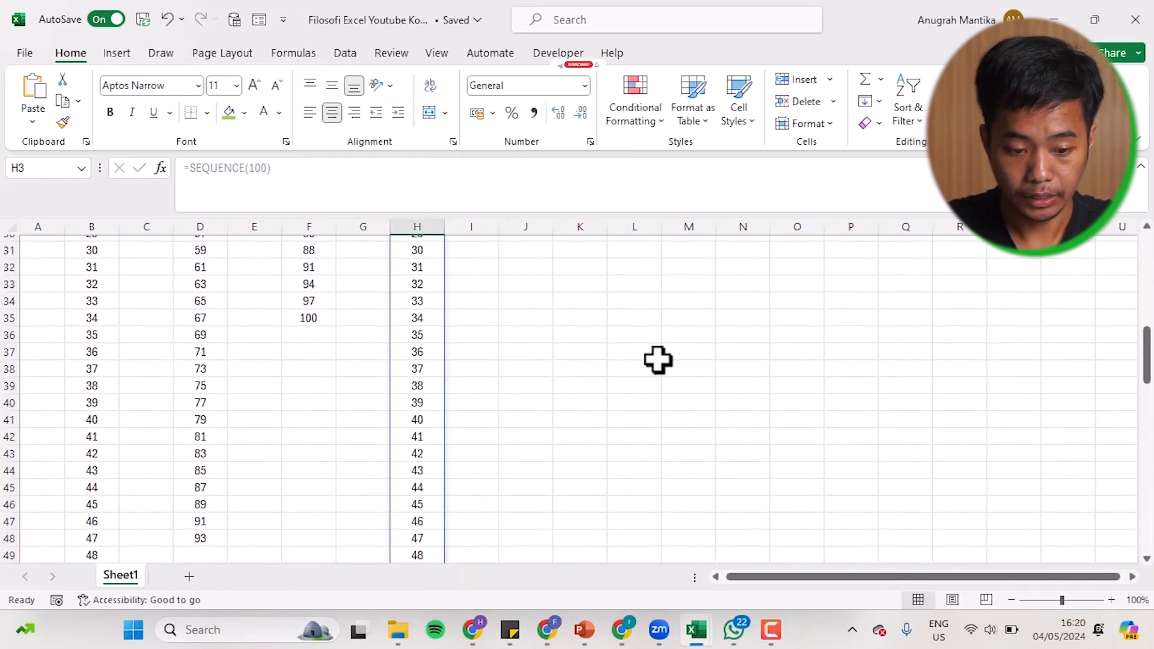
{"action": "scroll", "coordinate": [657, 360], "scroll_direction": "down", "scroll_amount": 12}
{"action": "scroll", "coordinate": [657, 360], "scroll_direction": "up", "scroll_amount": 2}
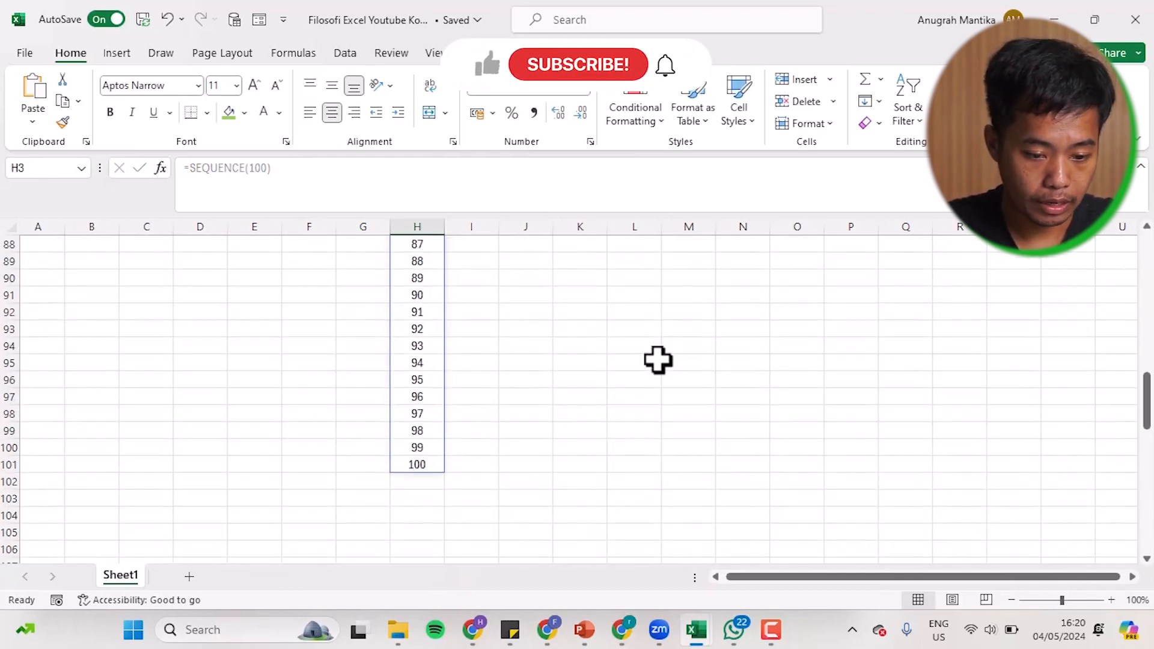
{"action": "scroll", "coordinate": [658, 360], "scroll_direction": "up", "scroll_amount": 20}
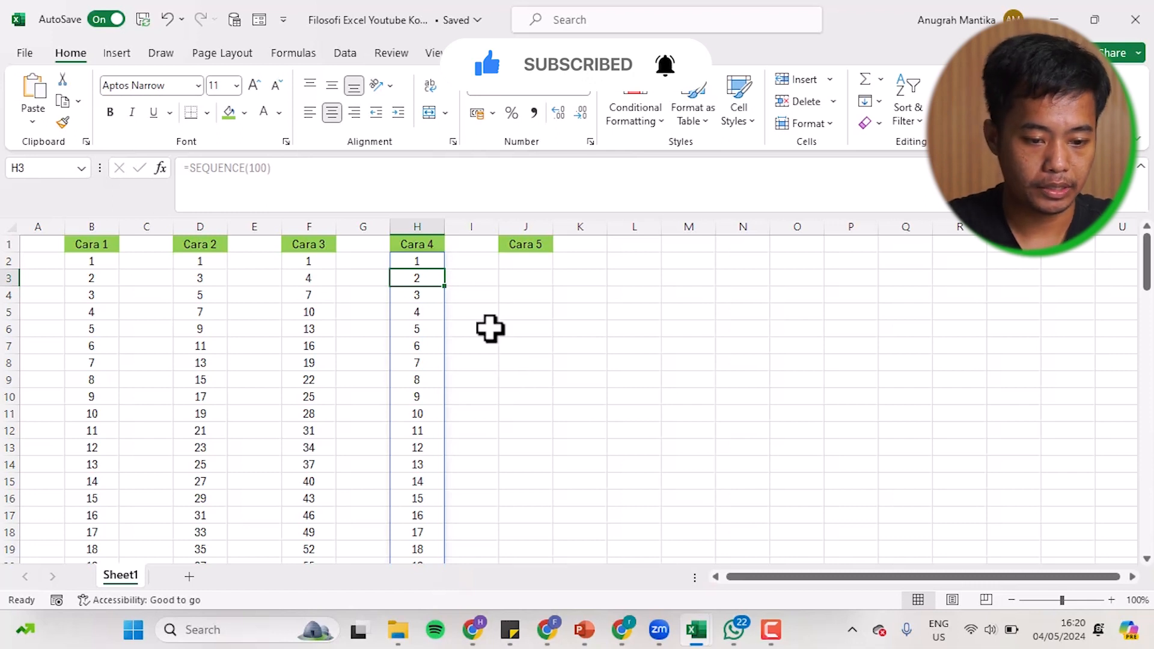
Replace the formula in cell H2 with =SEQUENCE(100;1;5;2)
{"action": "left_click", "coordinate": [425, 260]}
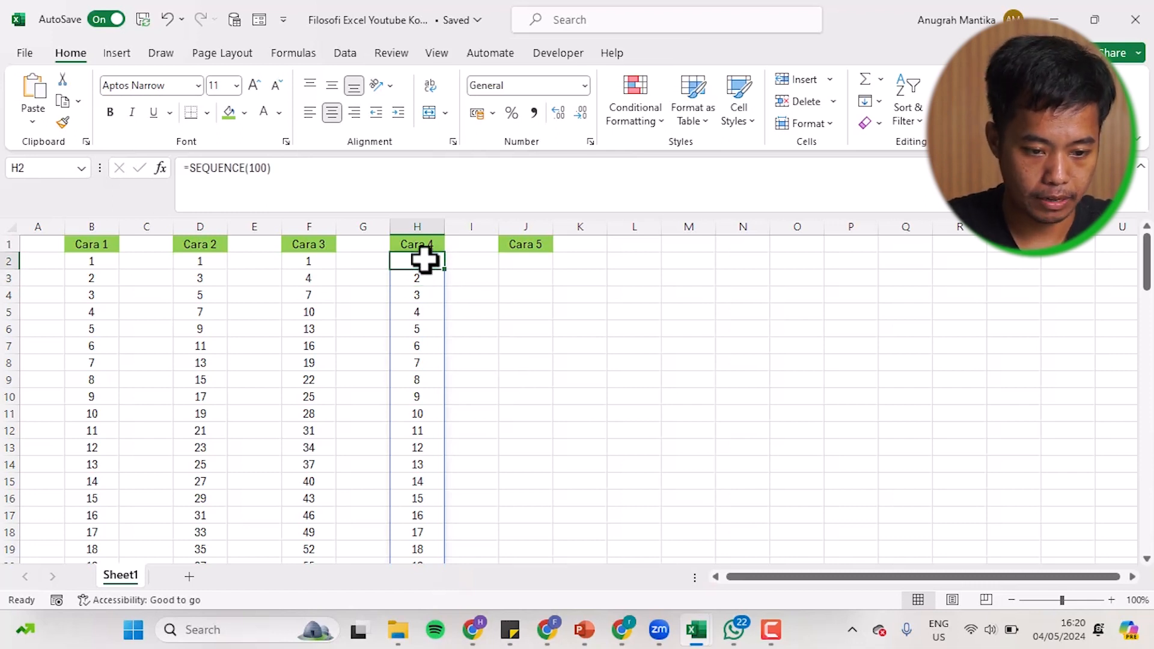
{"action": "type", "text": "=seq"}
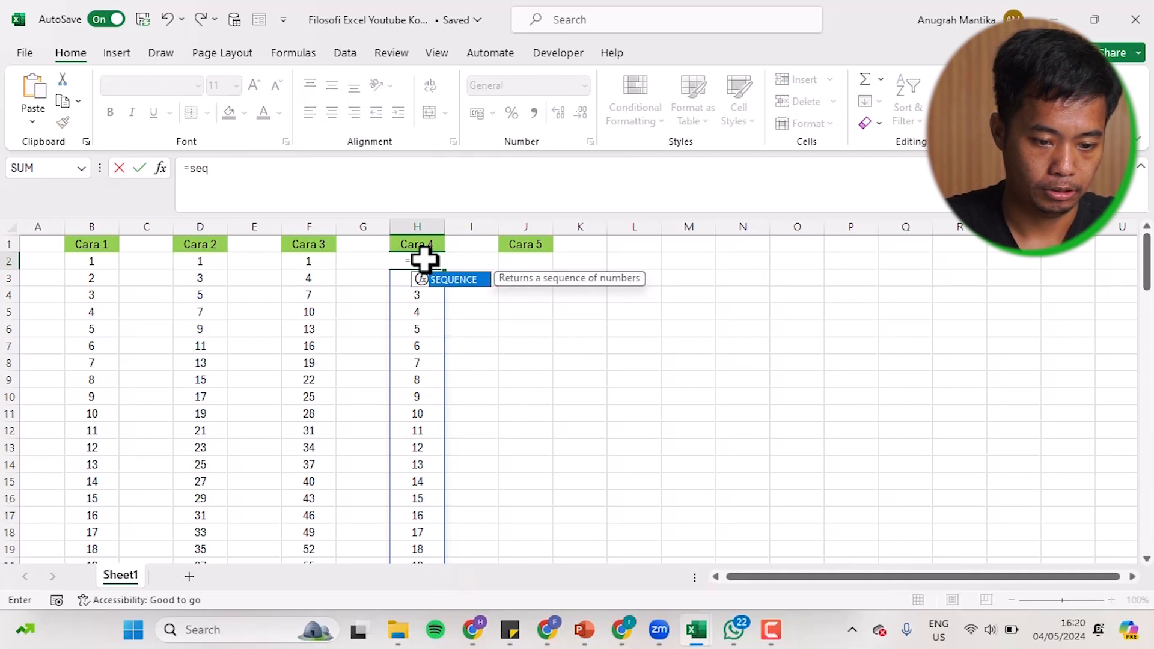
{"action": "key", "text": "Tab"}
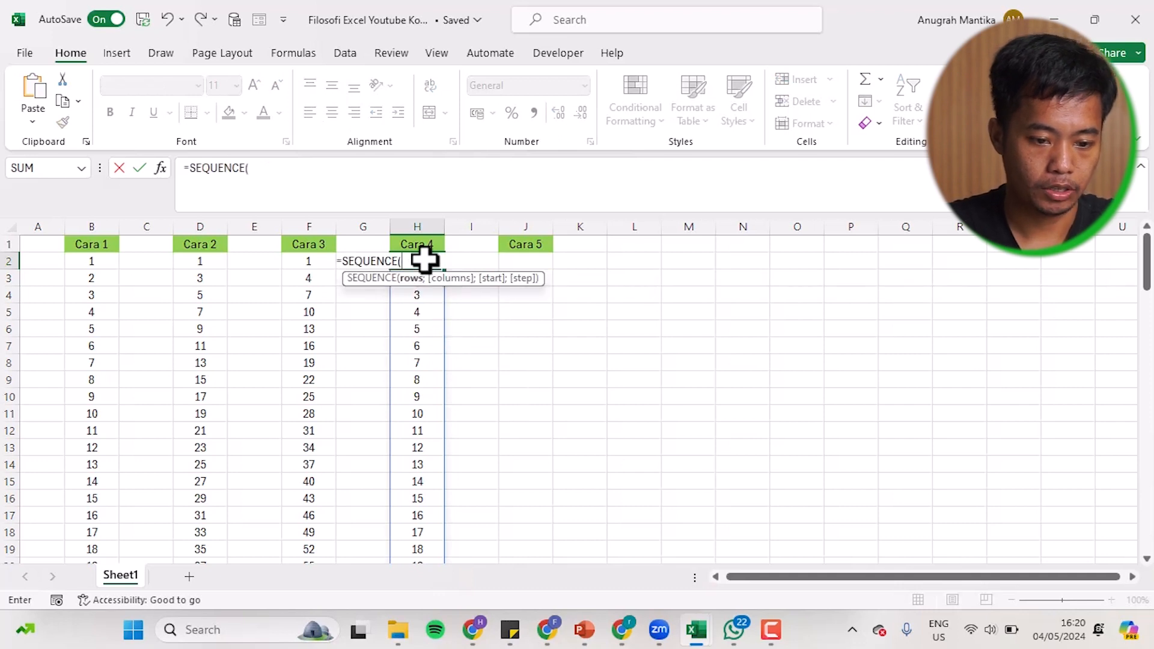
{"action": "type", "text": "10"}
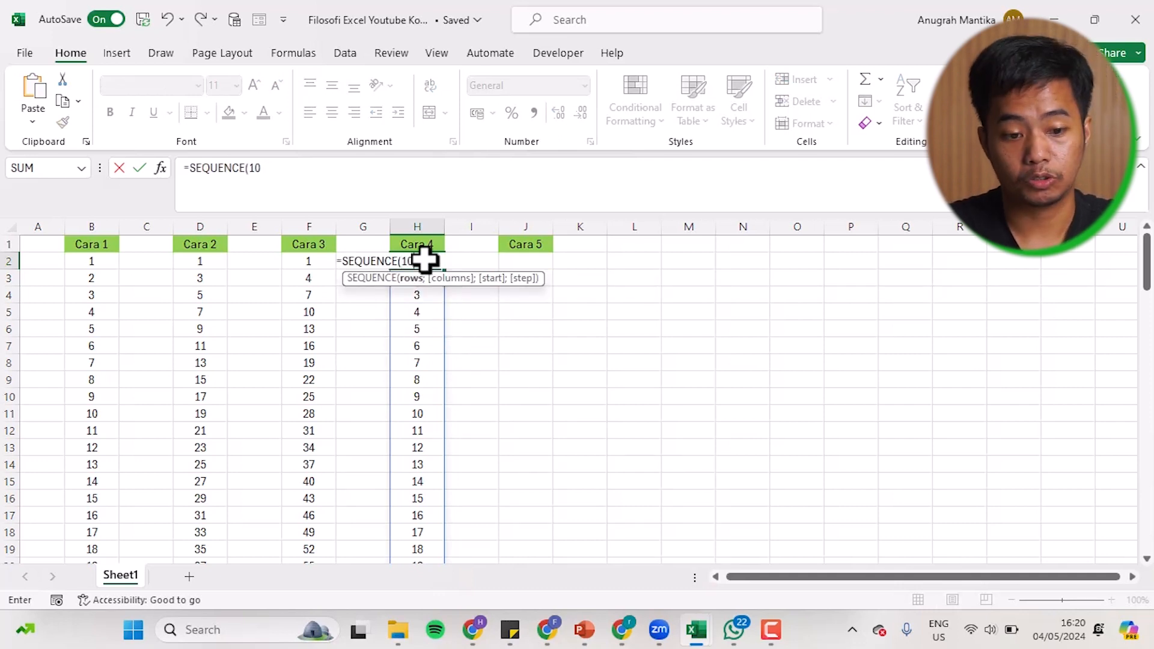
{"action": "type", "text": "0;1"}
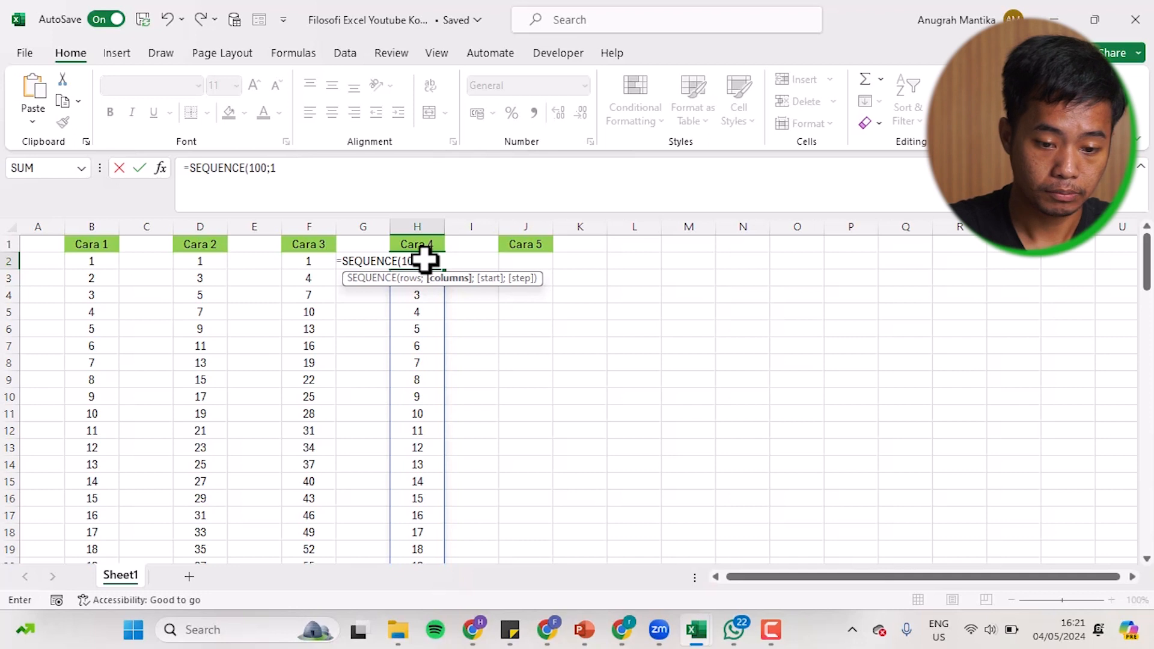
{"action": "type", "text": ";"}
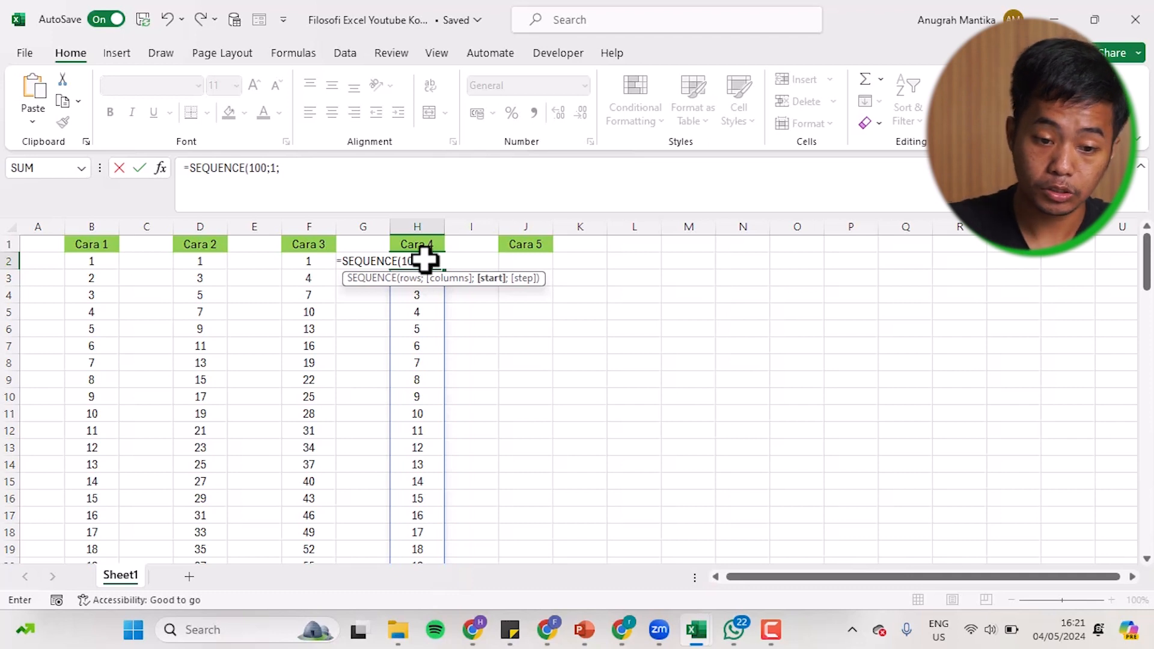
{"action": "type", "text": "5"}
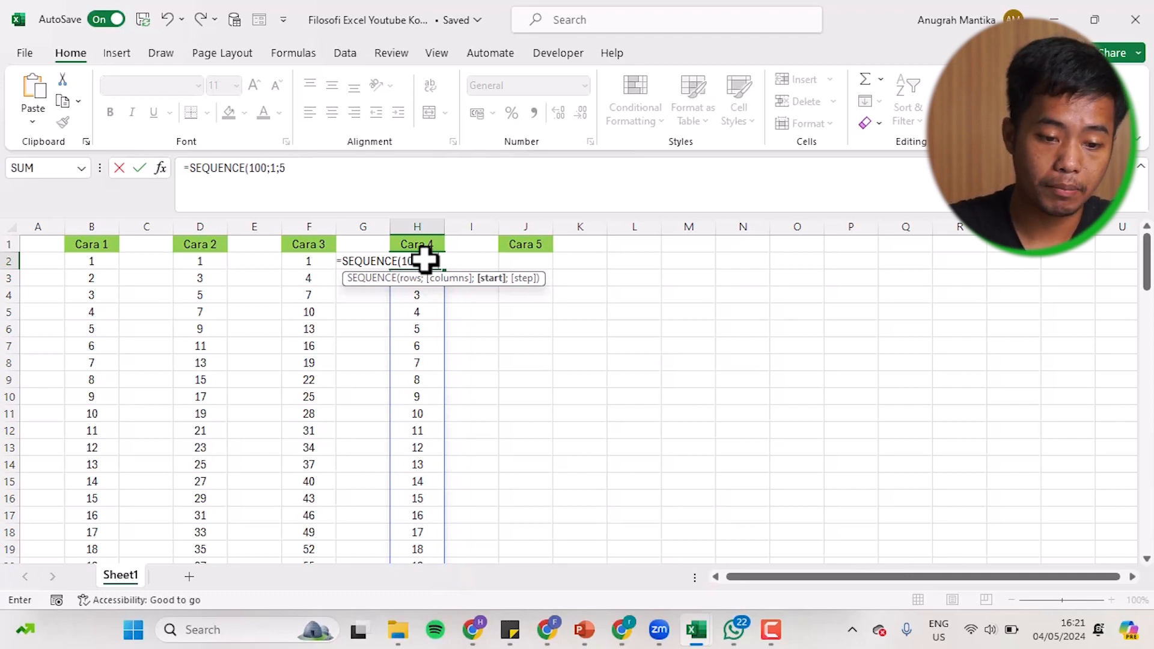
{"action": "type", "text": ";"}
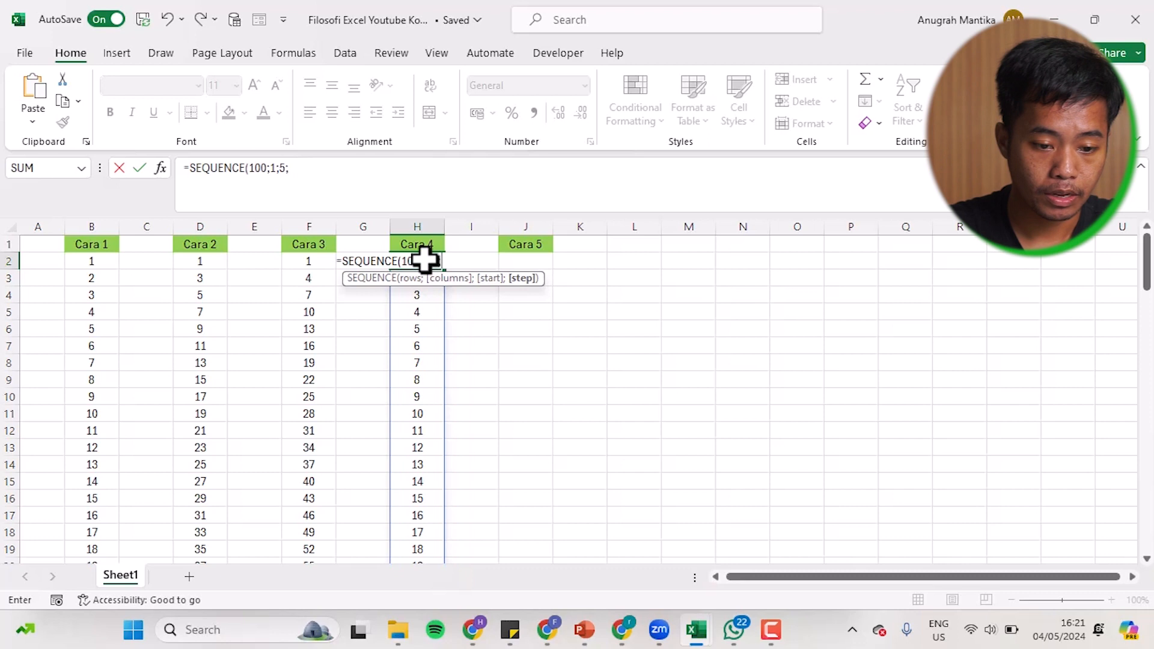
{"action": "type", "text": "2)"}
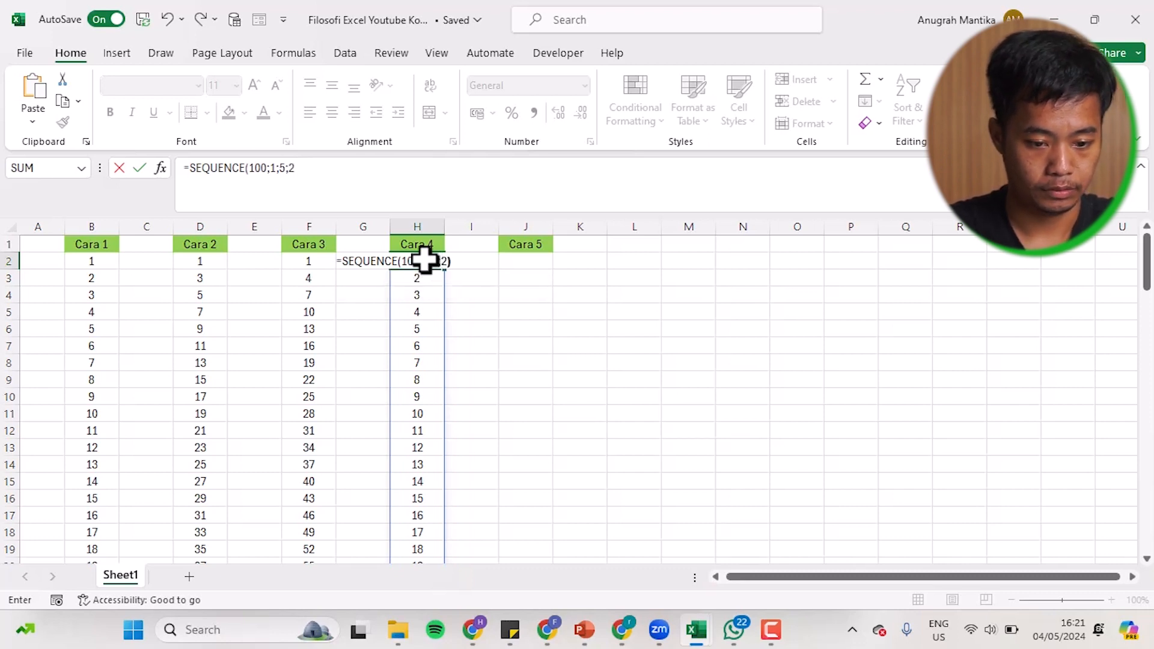
{"action": "key", "text": "Return"}
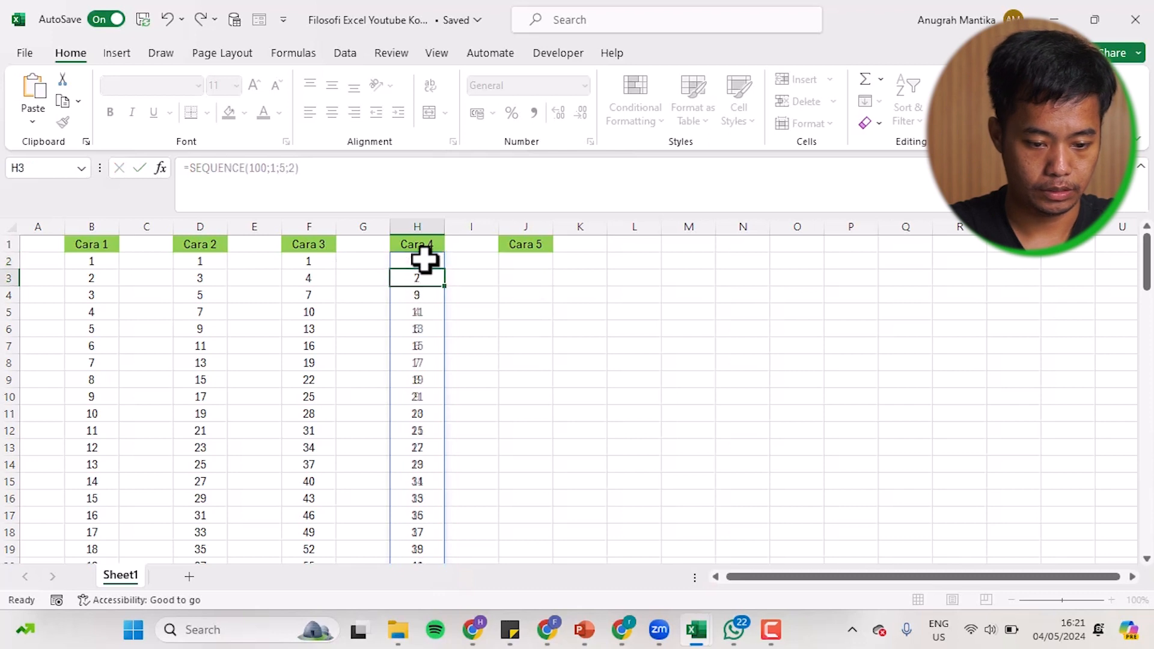
Examine the Cara 4 sequence in column H from its first number to its last
{"action": "scroll", "coordinate": [465, 329], "scroll_direction": "down", "scroll_amount": 1}
{"action": "scroll", "coordinate": [464, 330], "scroll_direction": "up", "scroll_amount": 1}
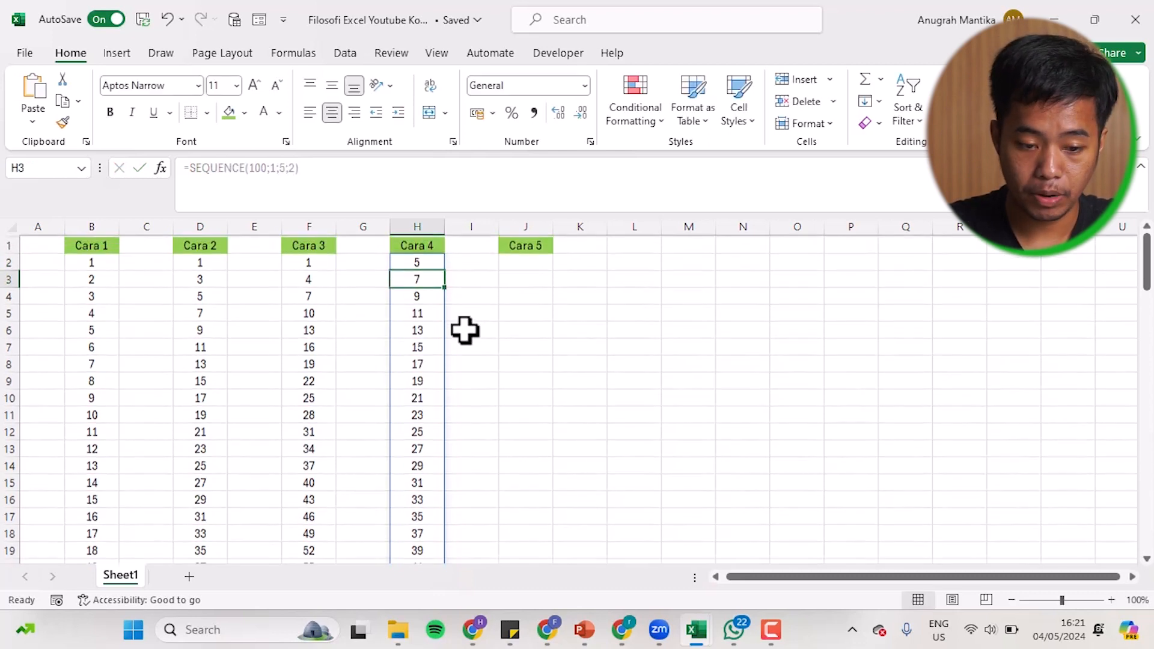
{"action": "scroll", "coordinate": [421, 347], "scroll_direction": "down", "scroll_amount": 13}
{"action": "scroll", "coordinate": [422, 349], "scroll_direction": "down", "scroll_amount": 17}
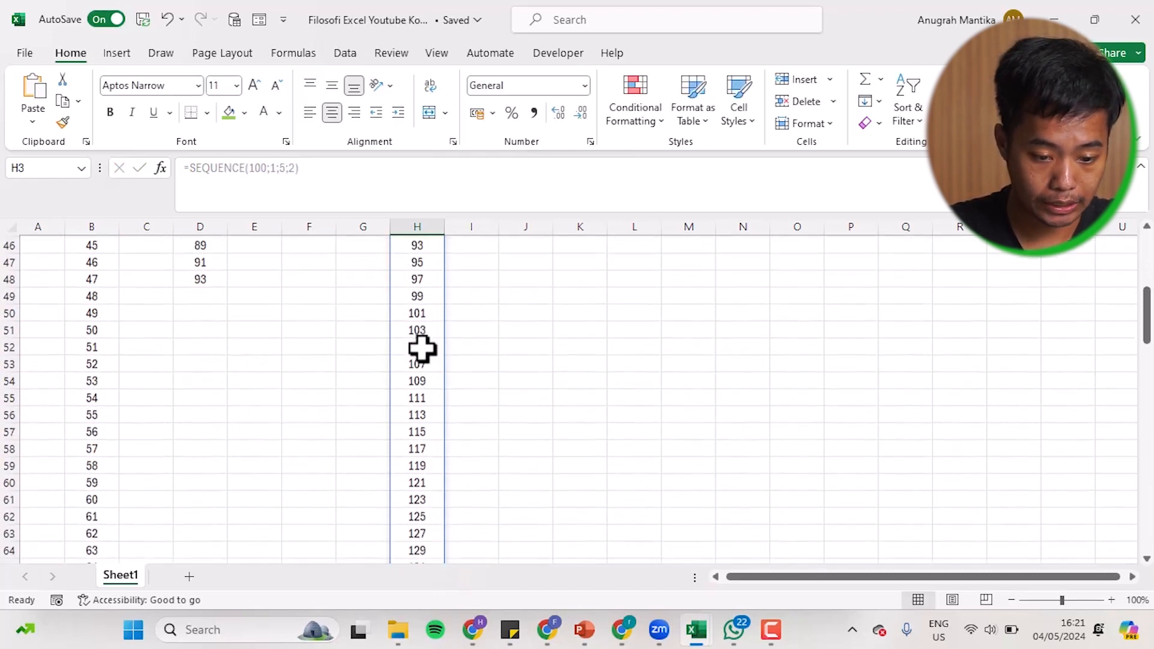
{"action": "scroll", "coordinate": [422, 349], "scroll_direction": "down", "scroll_amount": 1}
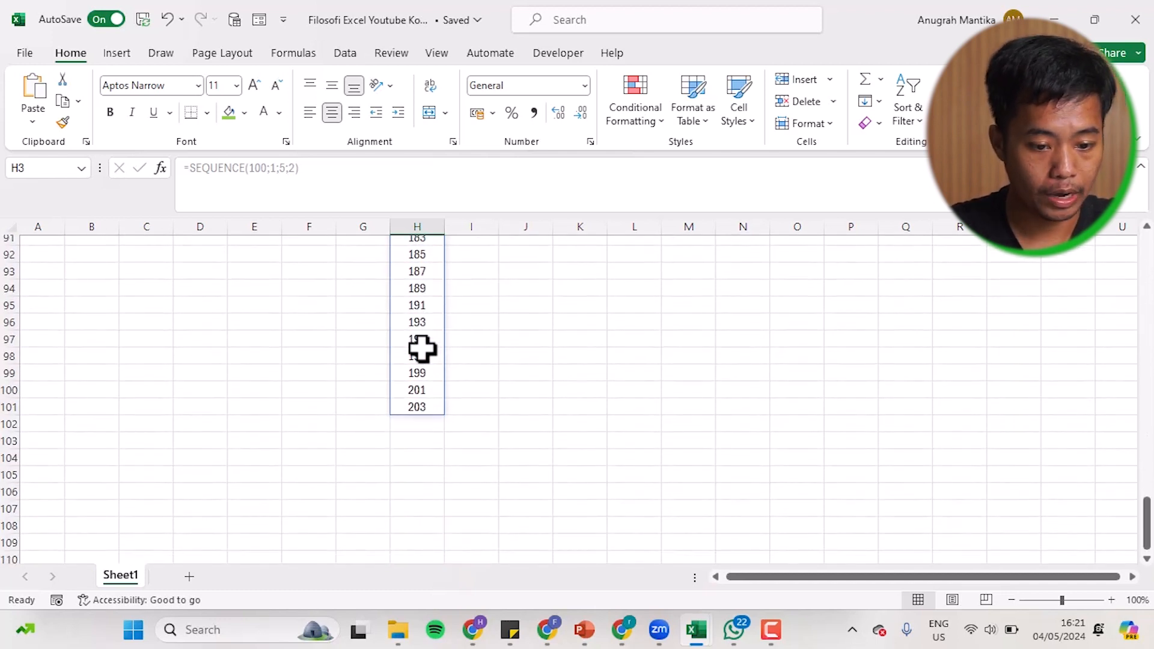
{"action": "scroll", "coordinate": [423, 349], "scroll_direction": "up", "scroll_amount": 1}
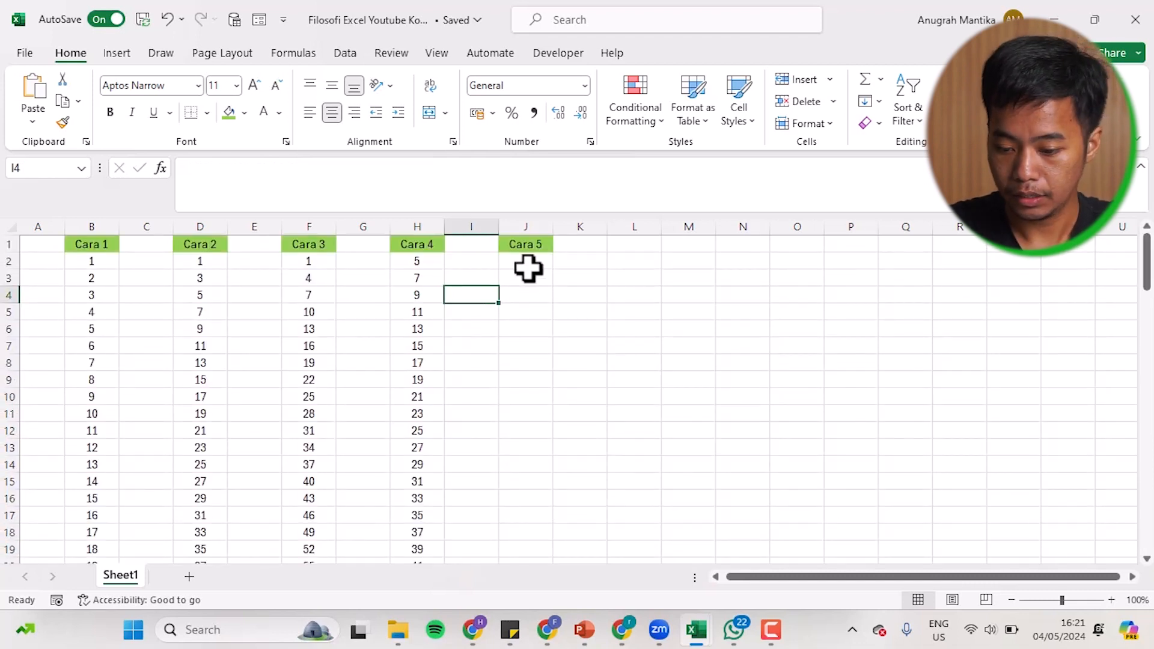
Enter the formula =ROW() in cell J2 under the Cara 5 heading
{"action": "left_click", "coordinate": [527, 269]}
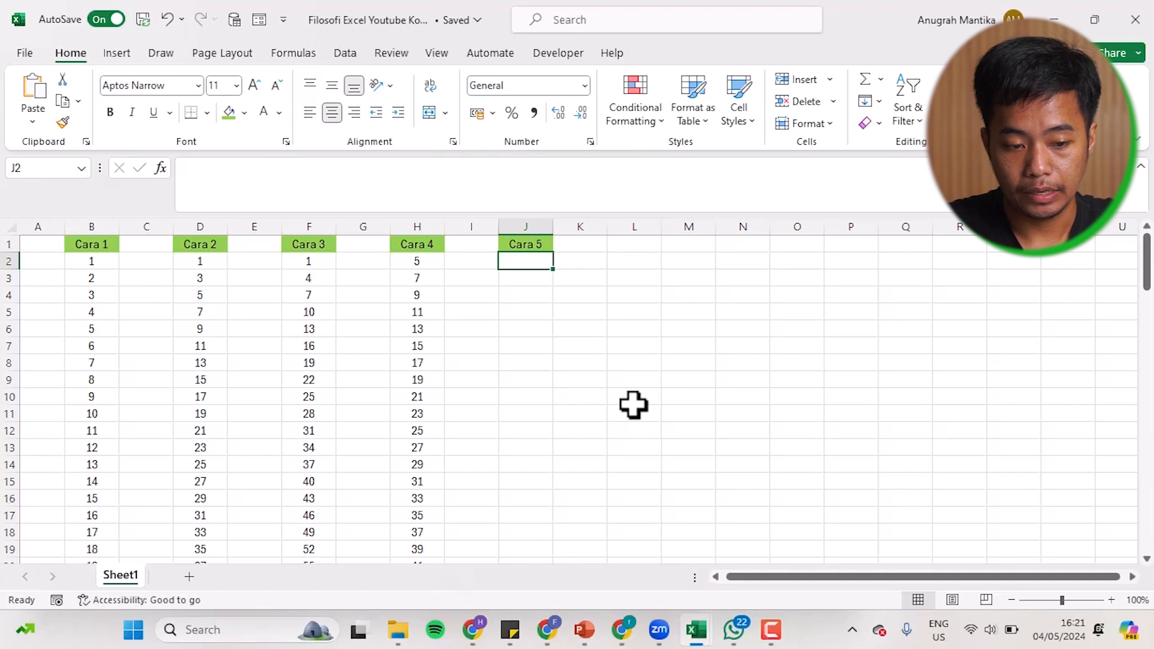
{"action": "type", "text": "=row"}
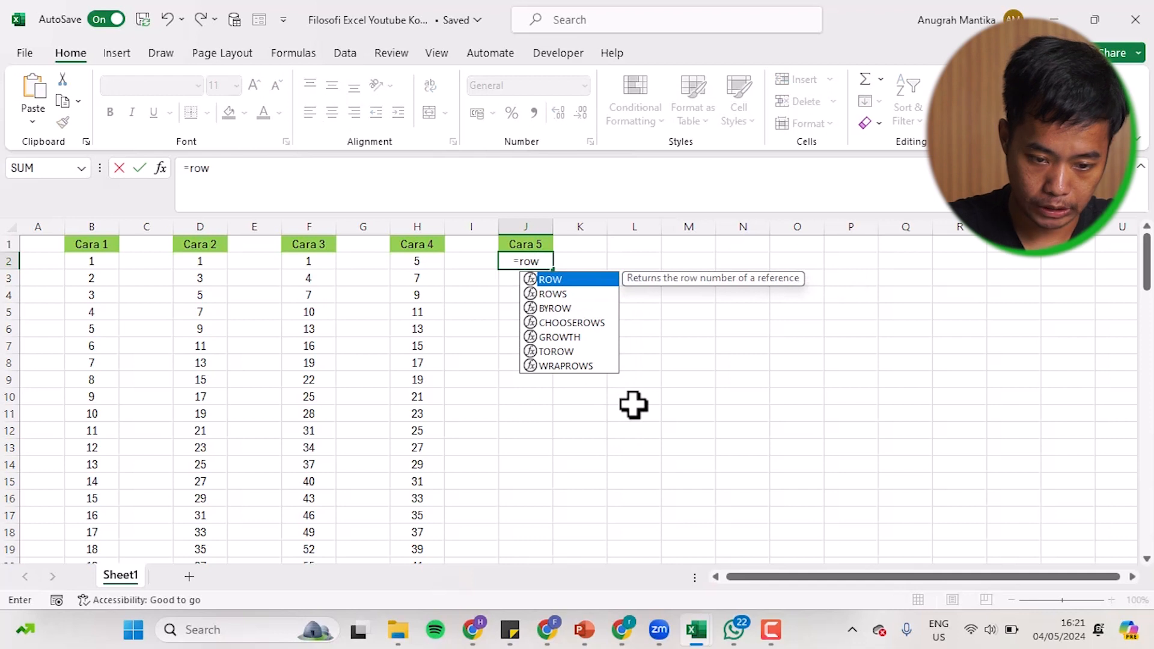
{"action": "key", "text": "Tab"}
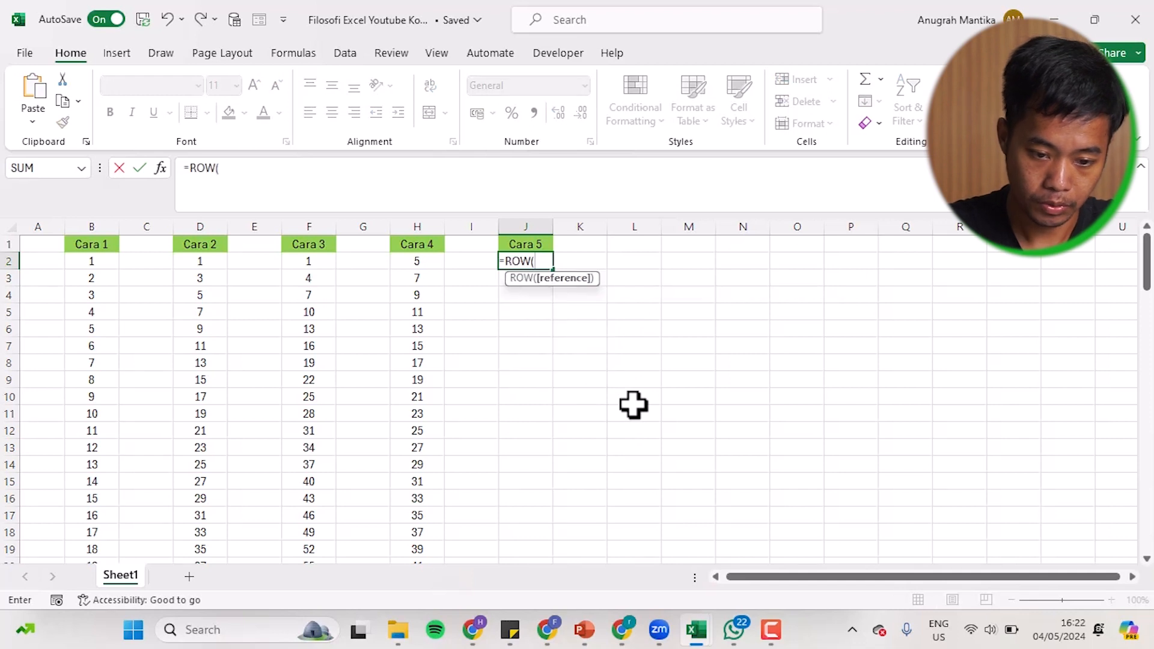
{"action": "type", "text": ")"}
{"action": "key", "text": "ctrl+Return"}
{"action": "key", "text": "Return"}
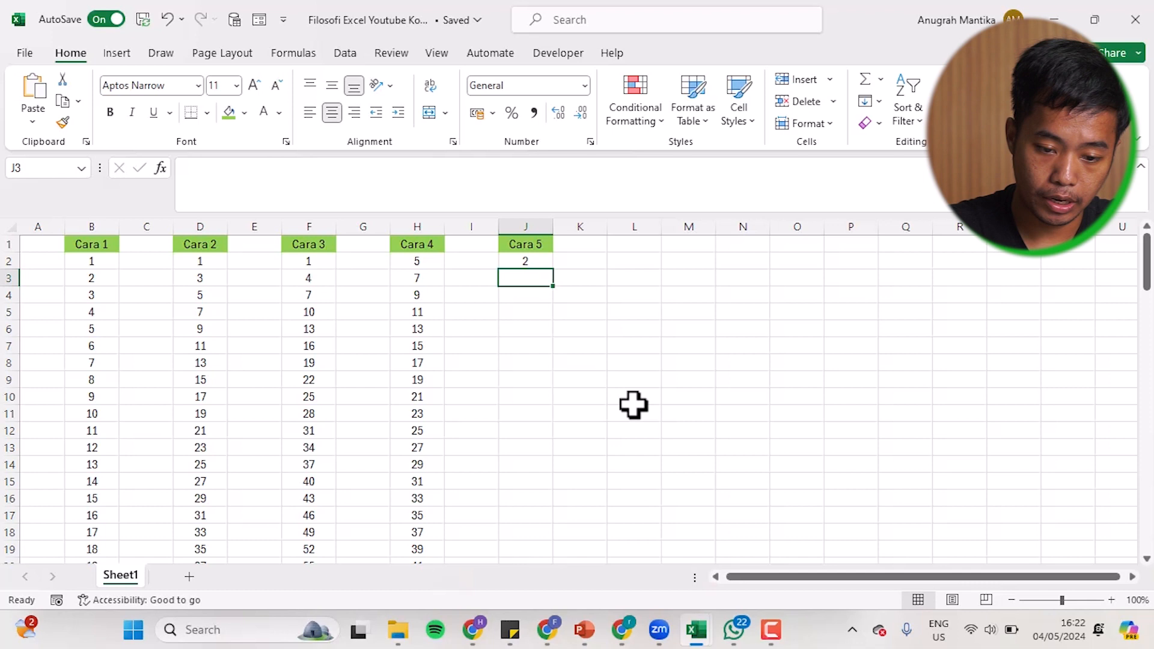
Extend the formula in cell J2 to =ROW()-1
{"action": "key", "text": "Up"}
{"action": "left_click", "coordinate": [252, 171]}
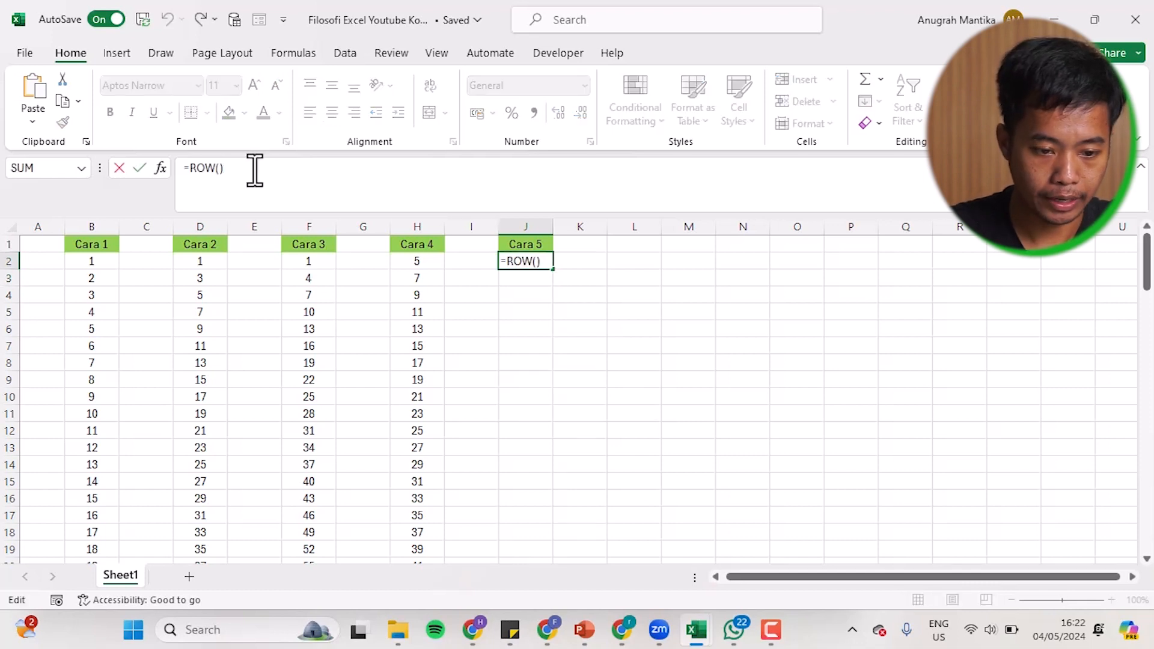
{"action": "key", "text": "Return"}
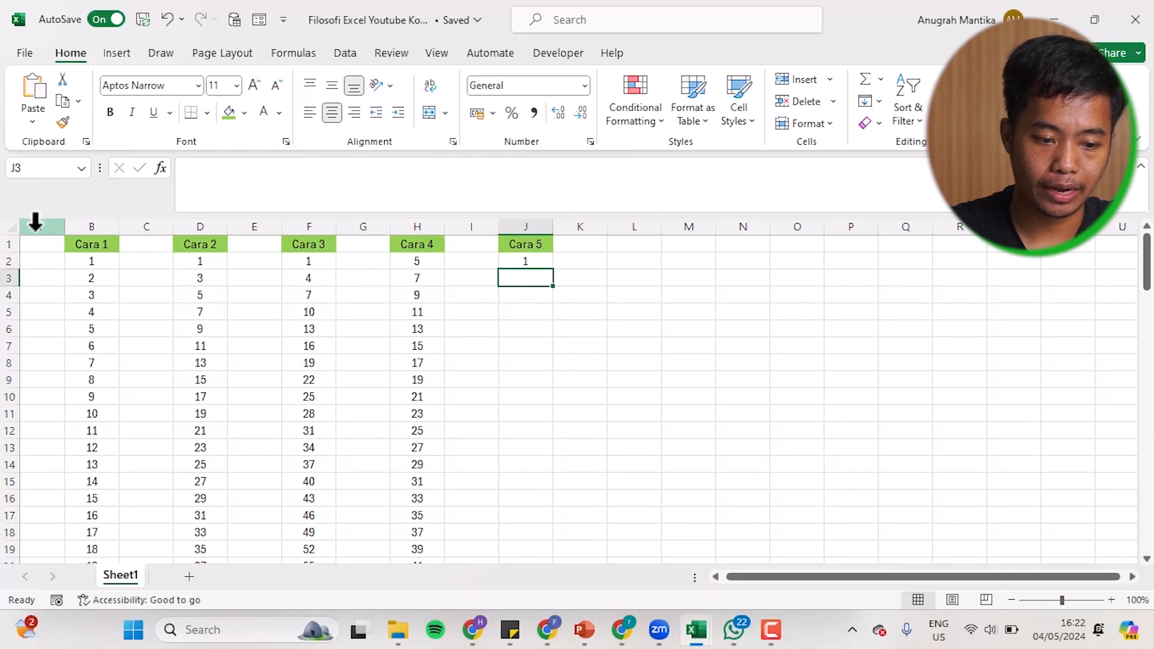
Fill the row-number formula from cell J2 down the Cara 5 column
{"action": "left_click", "coordinate": [544, 259]}
{"action": "left_click", "coordinate": [680, 308]}
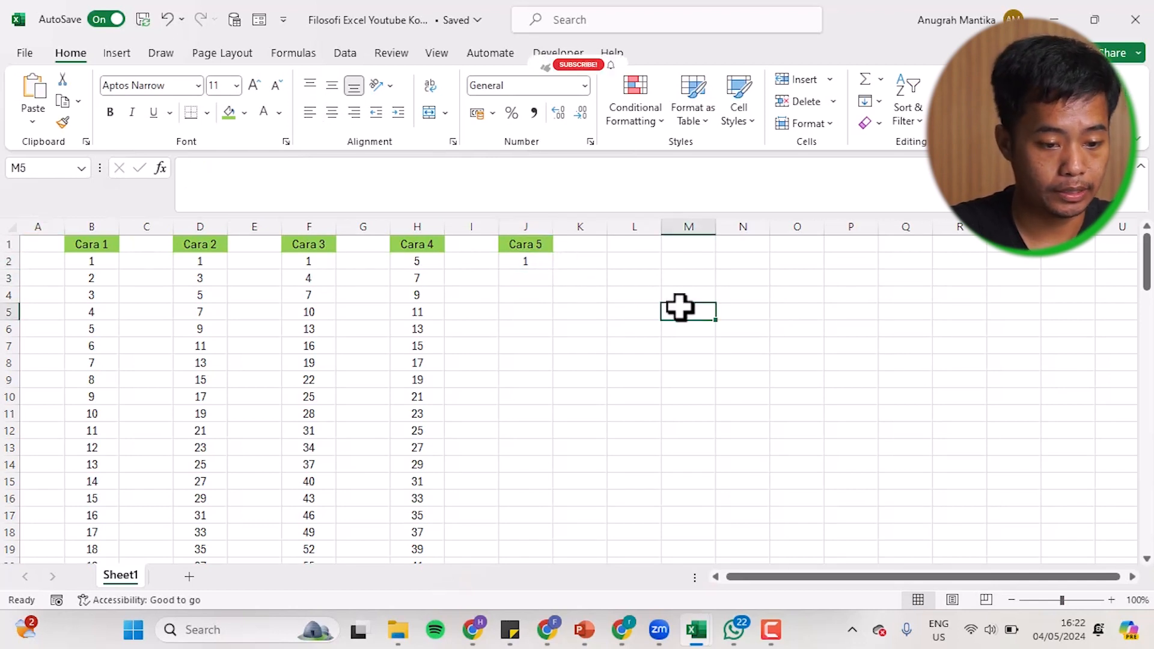
{"action": "left_click", "coordinate": [546, 263]}
{"action": "left_click_drag", "start_coordinate": [553, 270], "coordinate": [583, 566]}
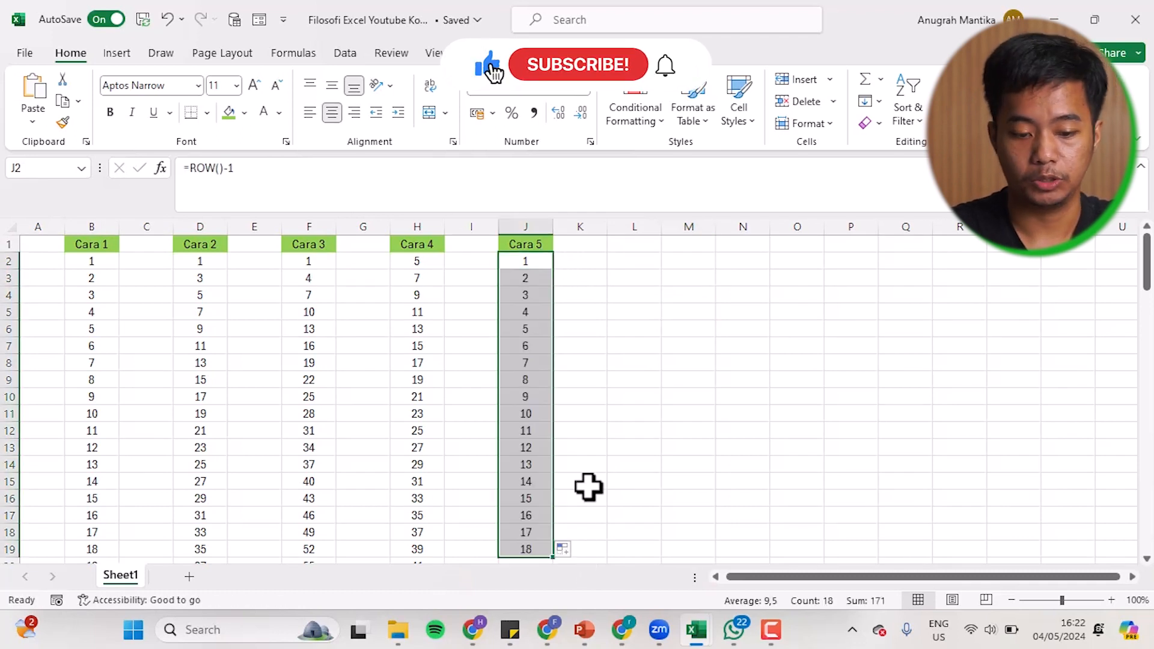
{"action": "scroll", "coordinate": [592, 474], "scroll_direction": "down", "scroll_amount": 3}
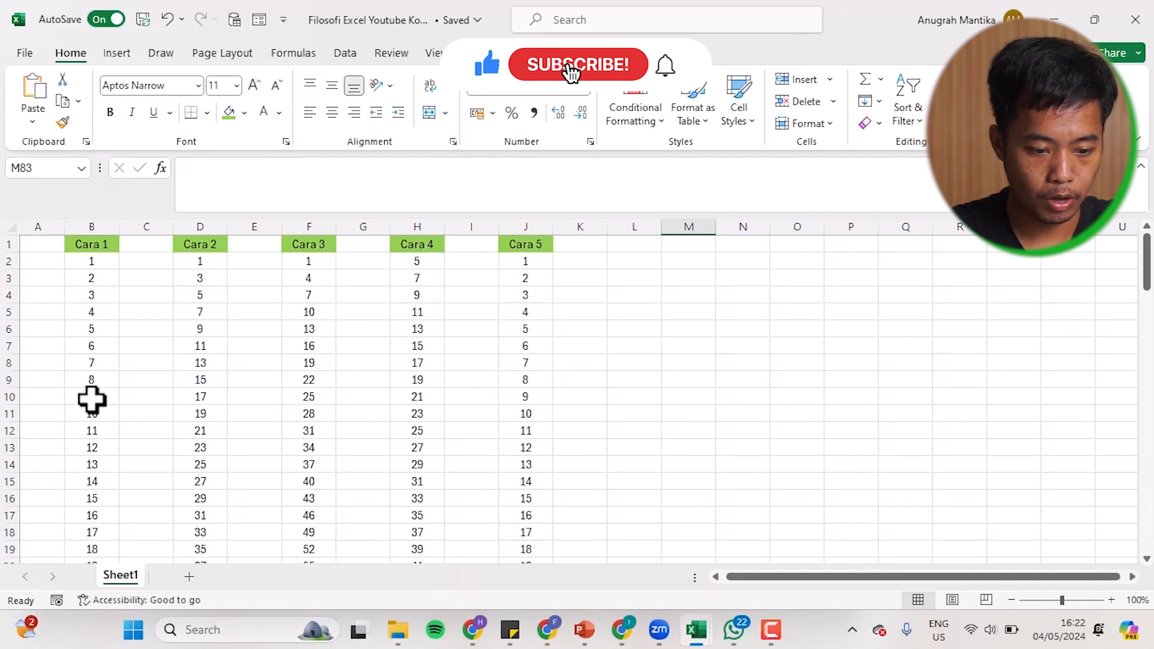
Insert a blank worksheet row at row 12, across all the numbered columns
{"action": "right_click", "coordinate": [7, 430]}
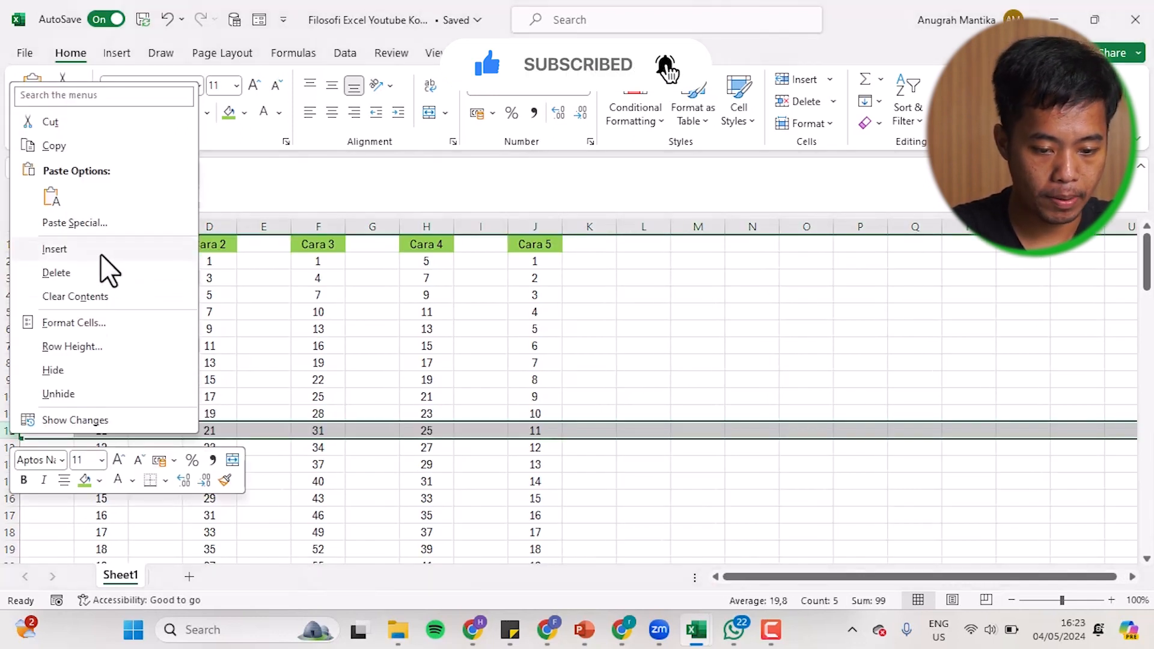
{"action": "key", "text": "Escape"}
{"action": "key", "text": "ctrl+plus"}
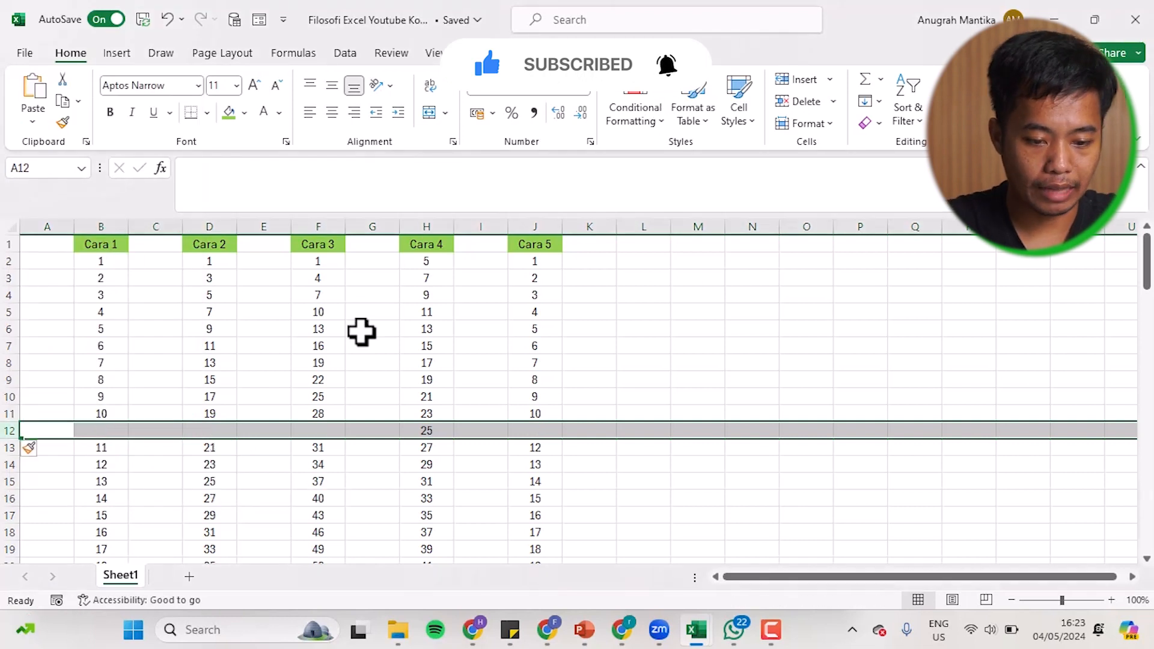
Fill the formula from cell J11 into the empty cell J12 of the Cara 5 column
{"action": "left_click", "coordinate": [516, 385]}
{"action": "left_click", "coordinate": [572, 470]}
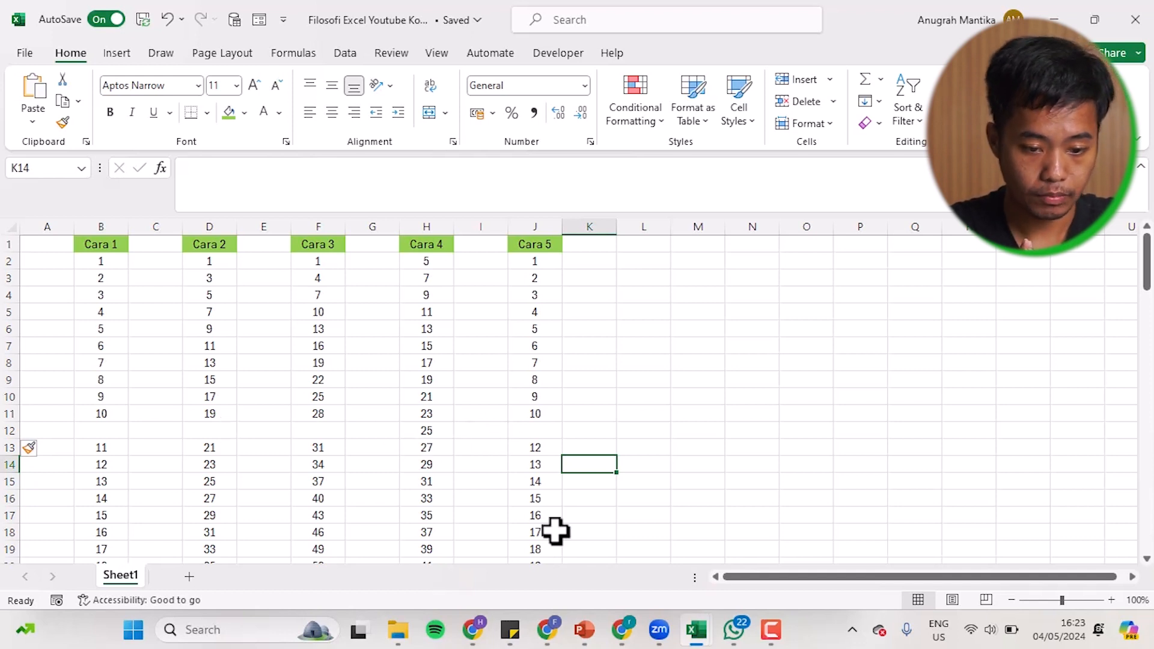
{"action": "left_click", "coordinate": [668, 462]}
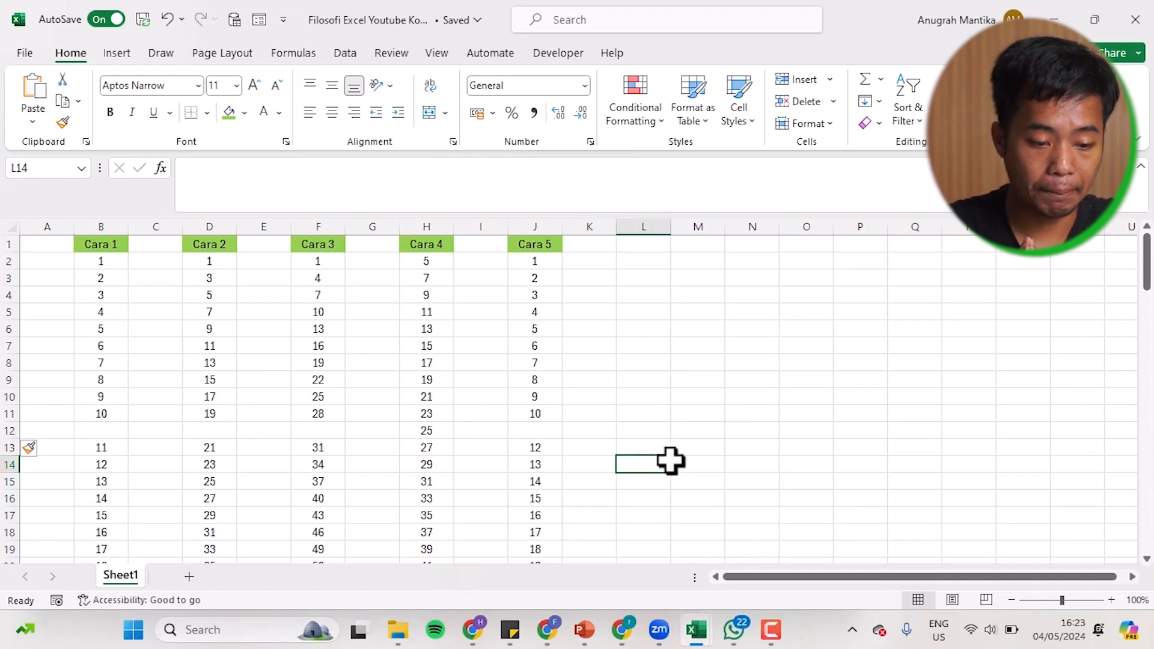
{"action": "left_click", "coordinate": [544, 429]}
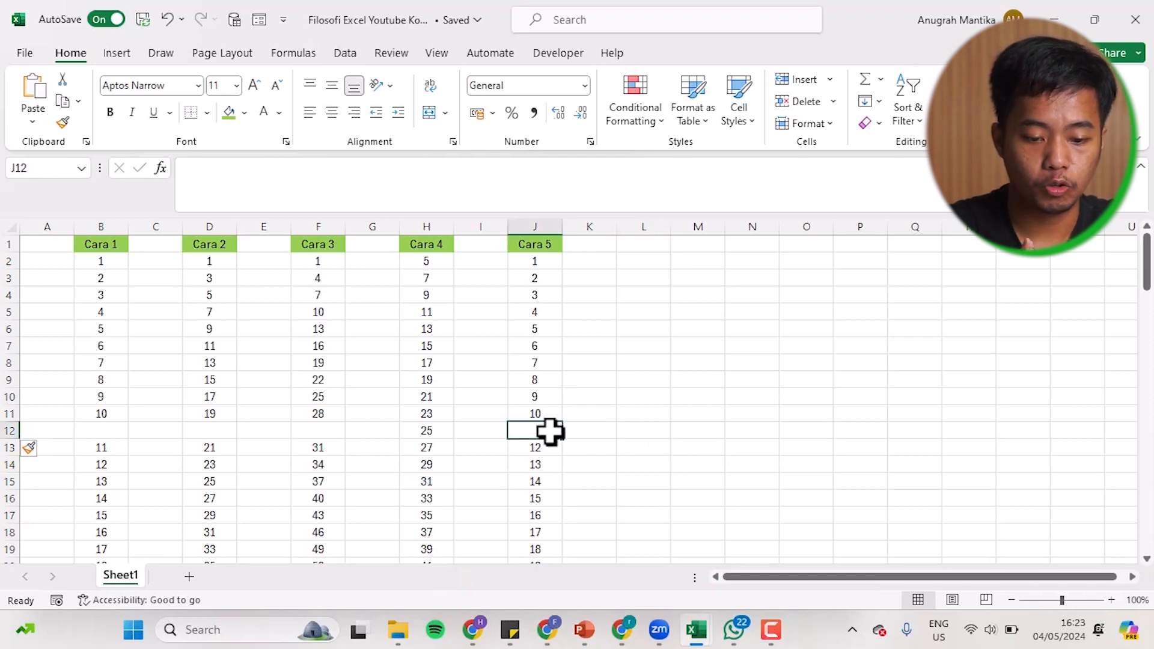
{"action": "left_click", "coordinate": [604, 448]}
{"action": "left_click", "coordinate": [549, 413]}
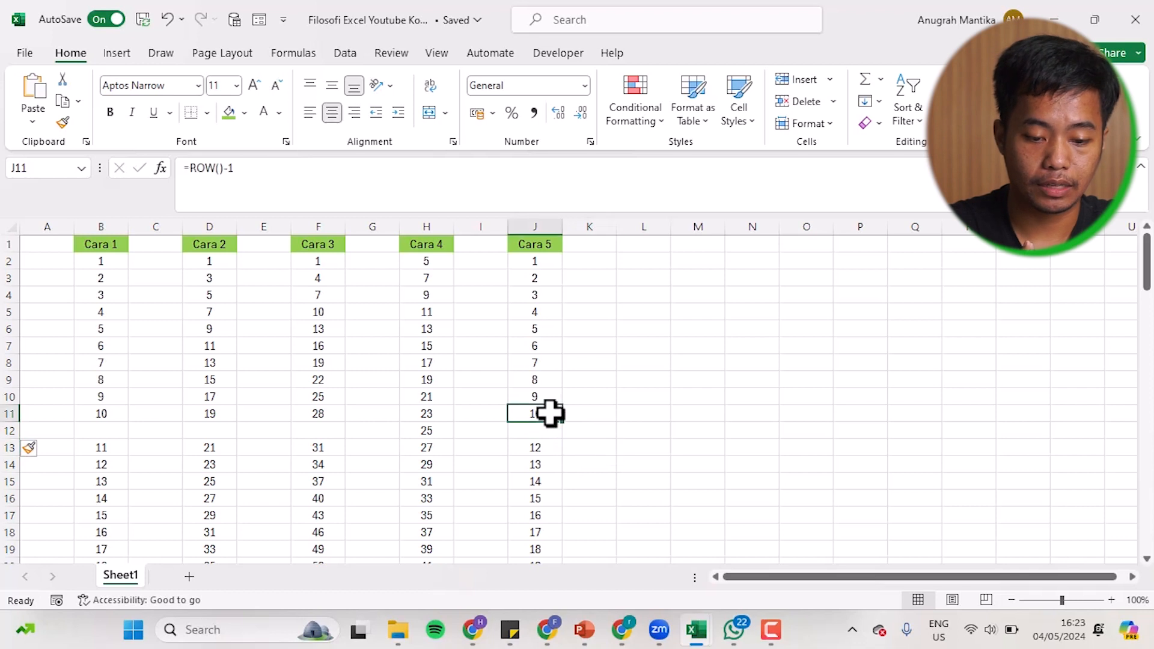
{"action": "left_click_drag", "start_coordinate": [566, 424], "coordinate": [567, 438]}
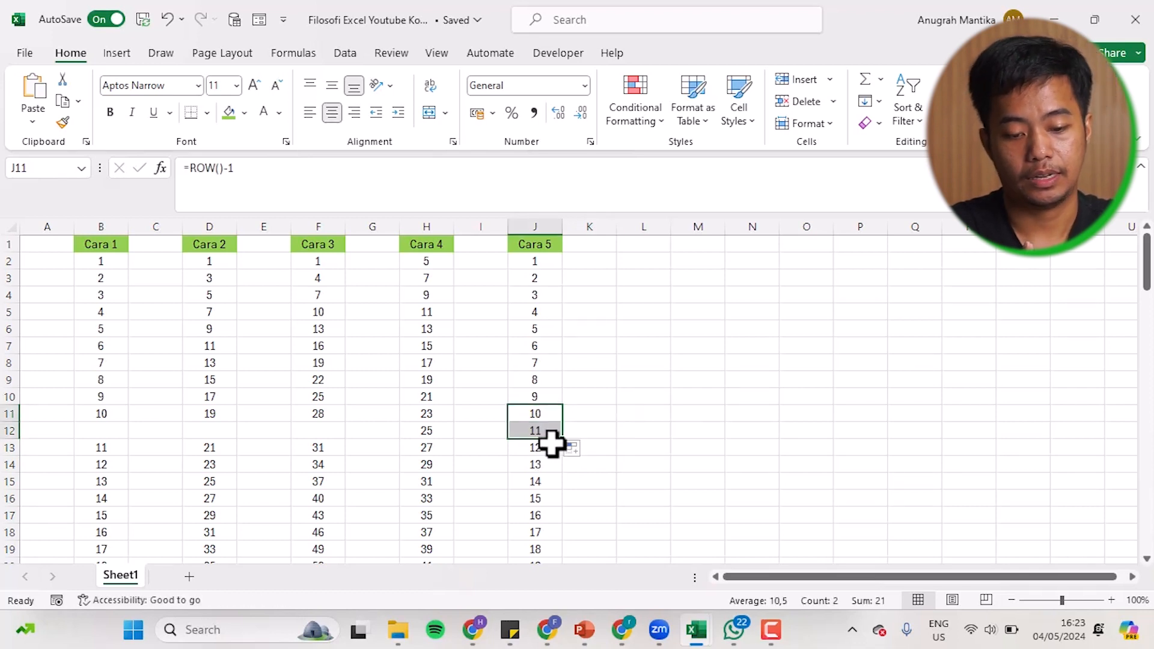
{"action": "left_click", "coordinate": [580, 431]}
Examine the Cara 5 numbering down to its last filled row and return to the sheet's first rows
{"action": "scroll", "coordinate": [580, 430], "scroll_direction": "down", "scroll_amount": 1}
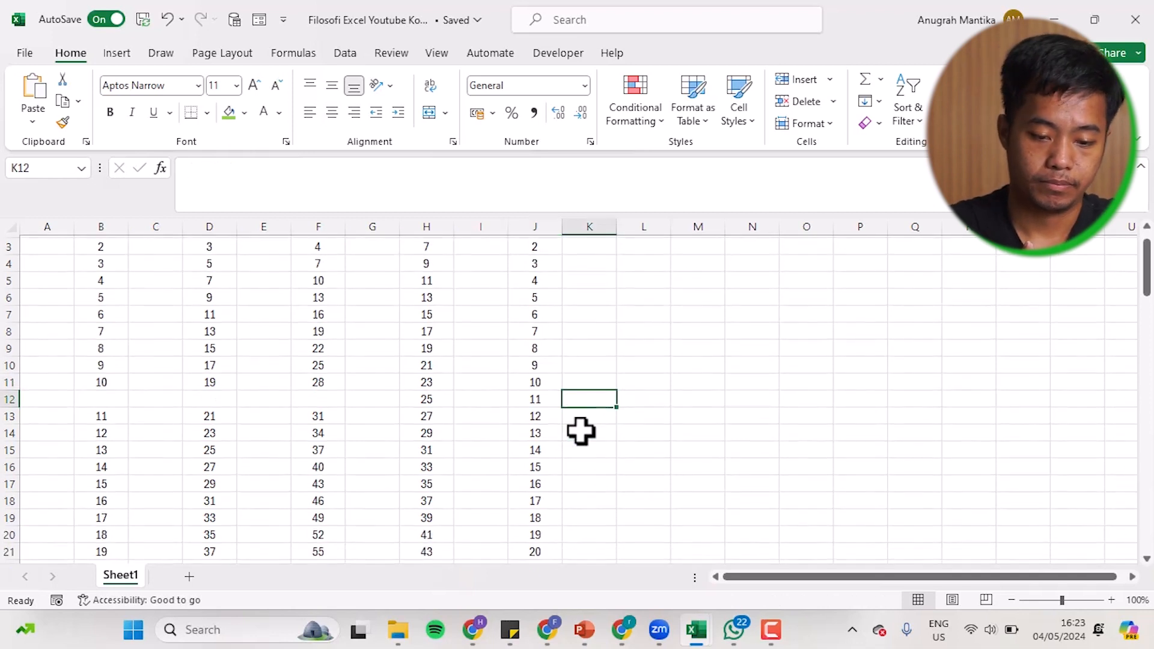
{"action": "scroll", "coordinate": [580, 430], "scroll_direction": "down", "scroll_amount": 20}
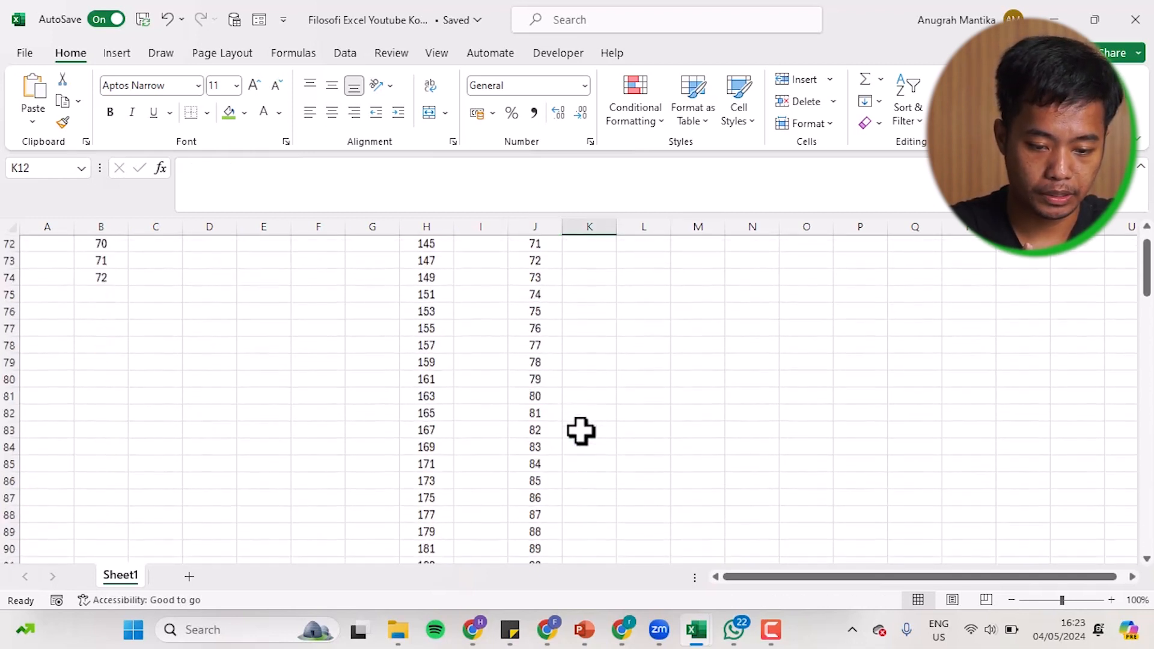
{"action": "scroll", "coordinate": [580, 431], "scroll_direction": "down", "scroll_amount": 4}
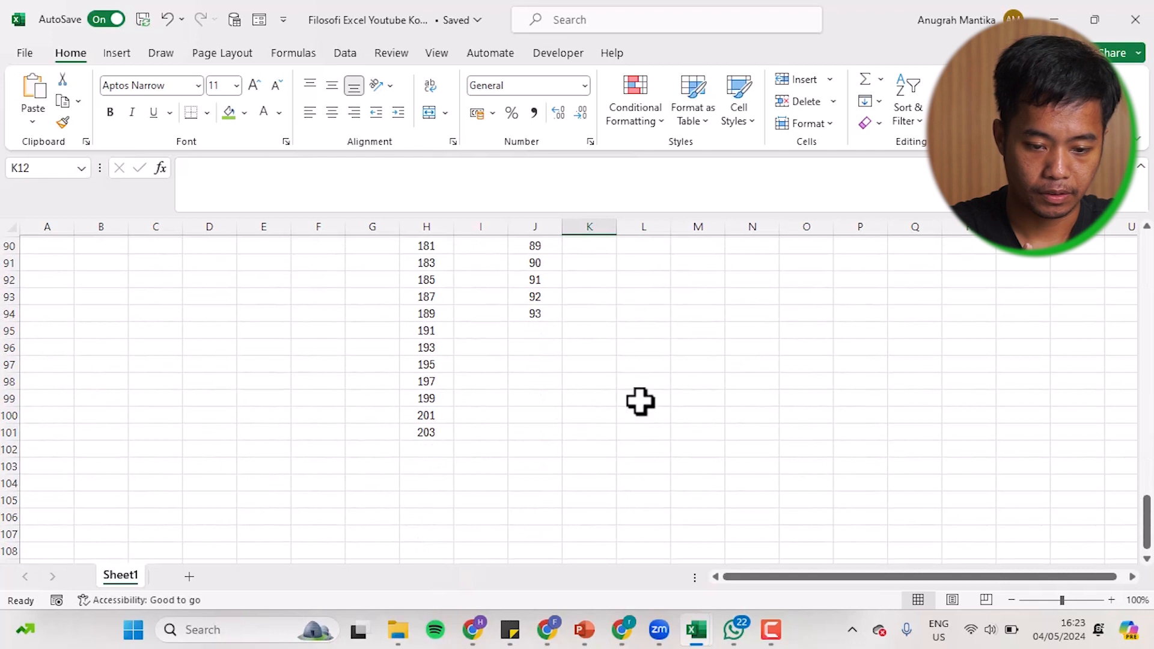
{"action": "scroll", "coordinate": [640, 402], "scroll_direction": "up", "scroll_amount": 20}
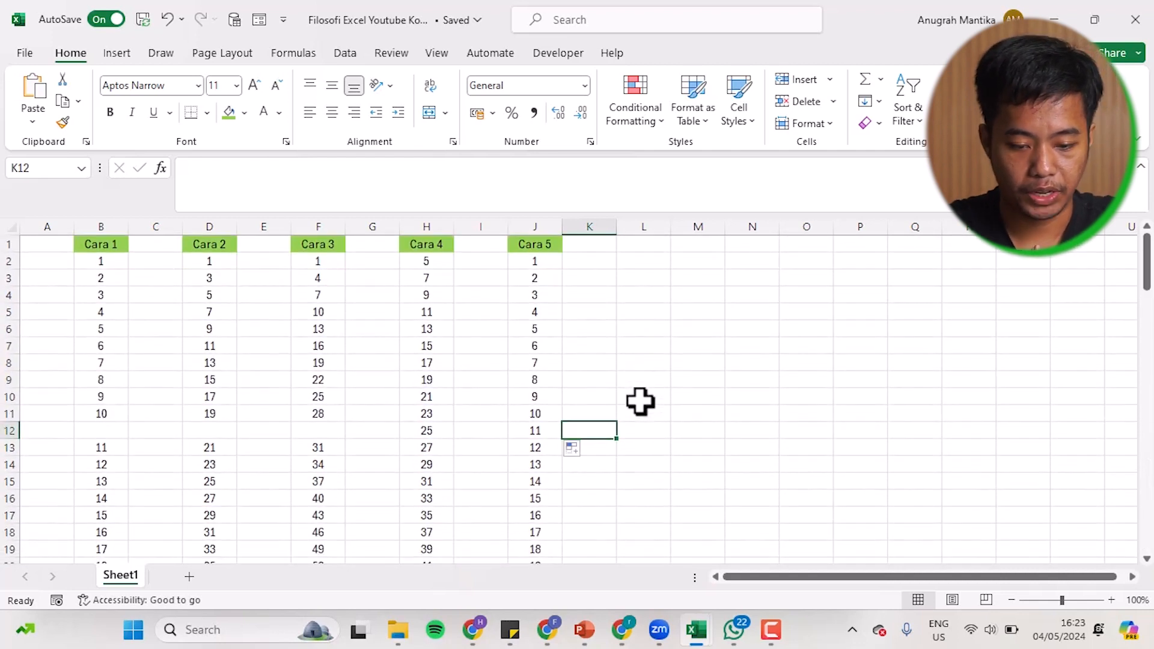